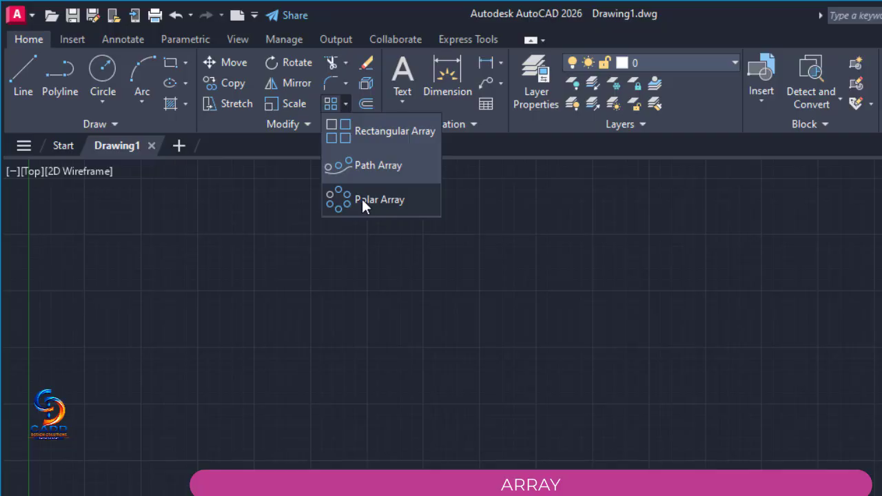
pyautogui.click(105, 101)
pyautogui.click(105, 101)
pyautogui.click(105, 101)
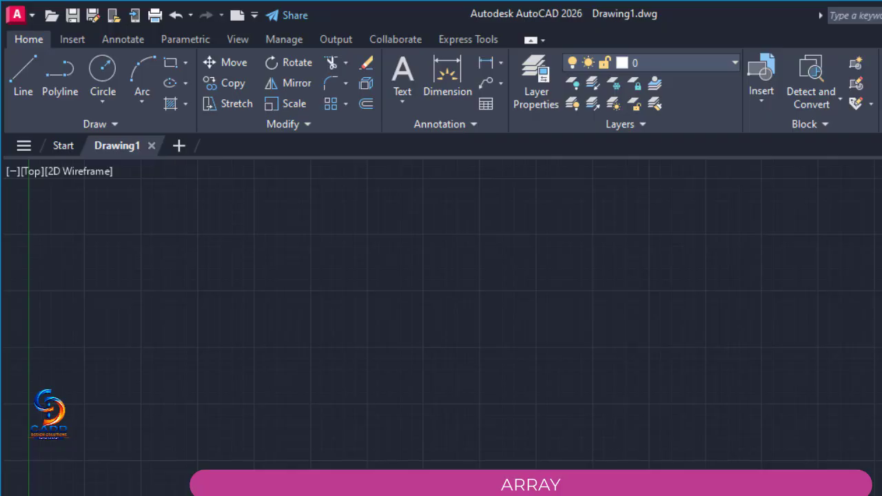
# Step: Open the tool palettes and display the Architectural palette with its imperial and metric samples
pyautogui.hotkey('ctrl', '3')
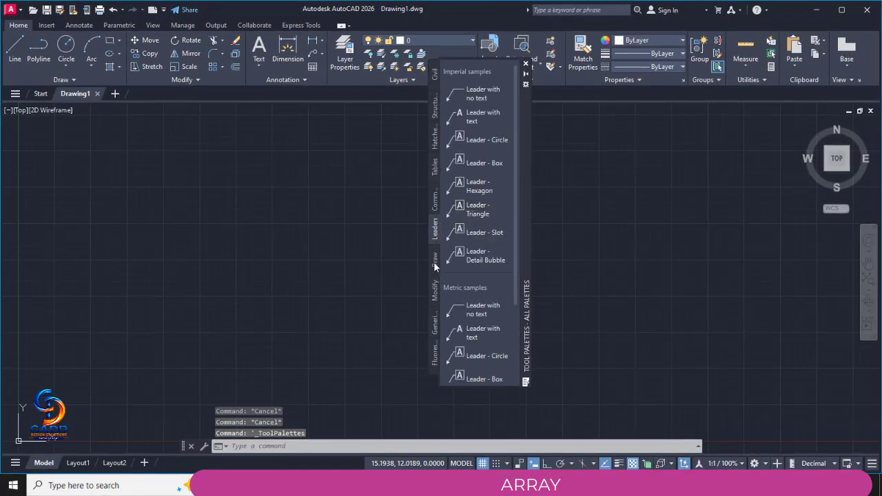
pyautogui.click(434, 74)
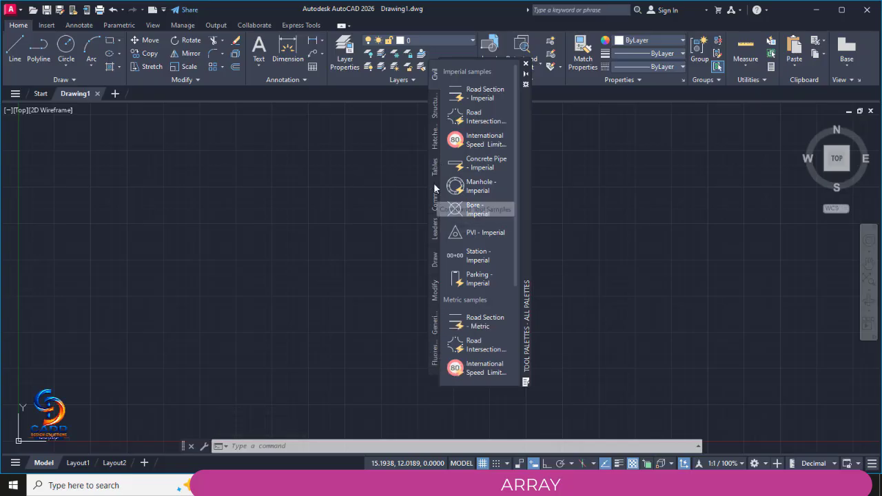
pyautogui.rightClick(435, 373)
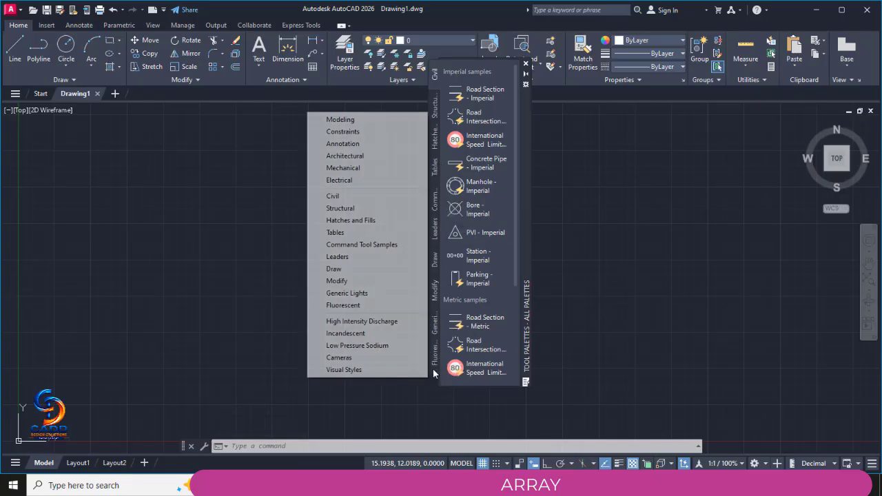
pyautogui.click(348, 156)
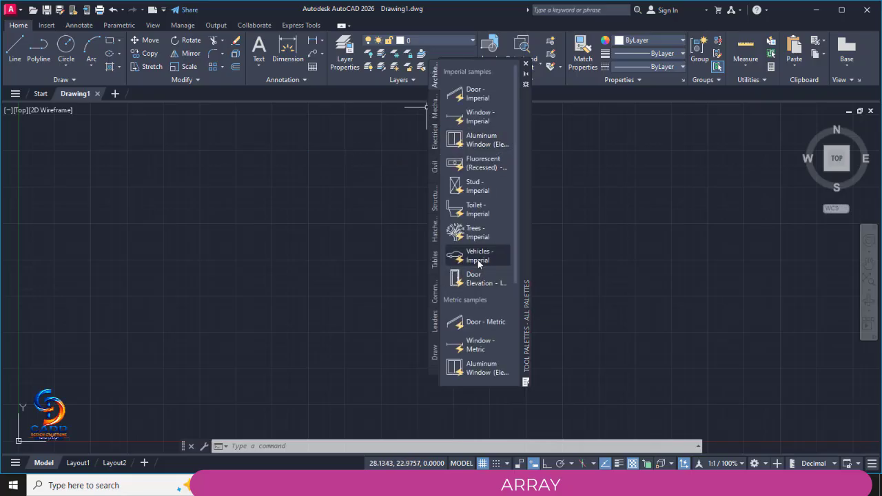
pyautogui.scroll(-3, 478, 323)
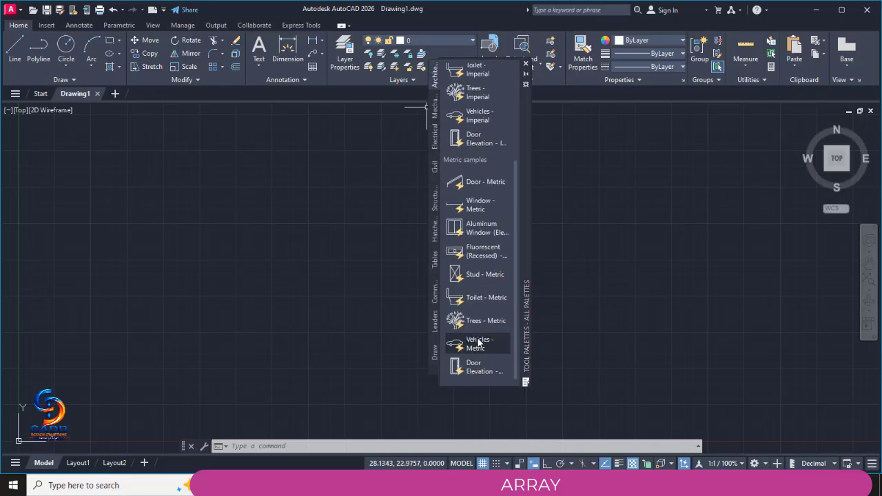
pyautogui.scroll(3, 478, 342)
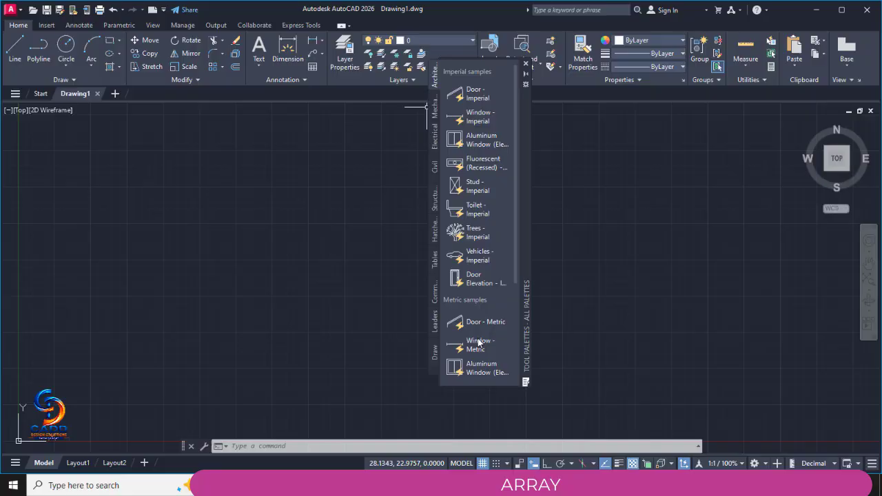
# Step: Insert the Trees - Imperial block at the drawing origin and close the tool palettes
pyautogui.click(476, 233)
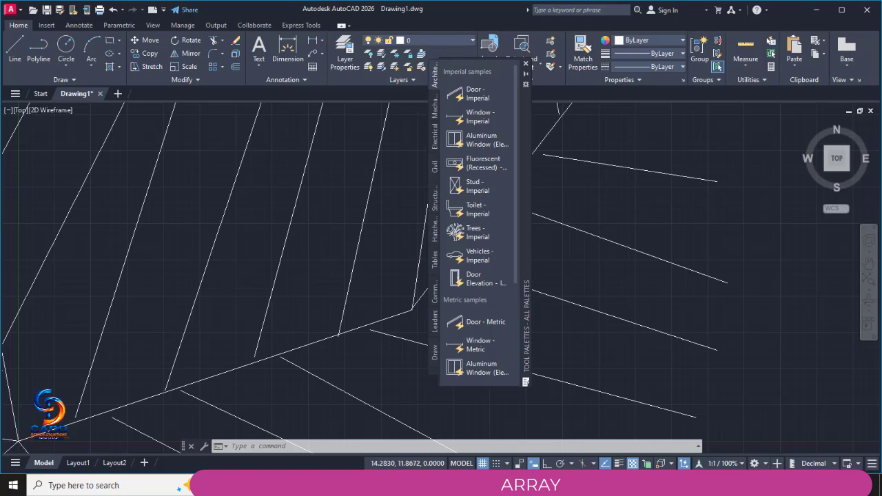
pyautogui.scroll(-8, 226, 264)
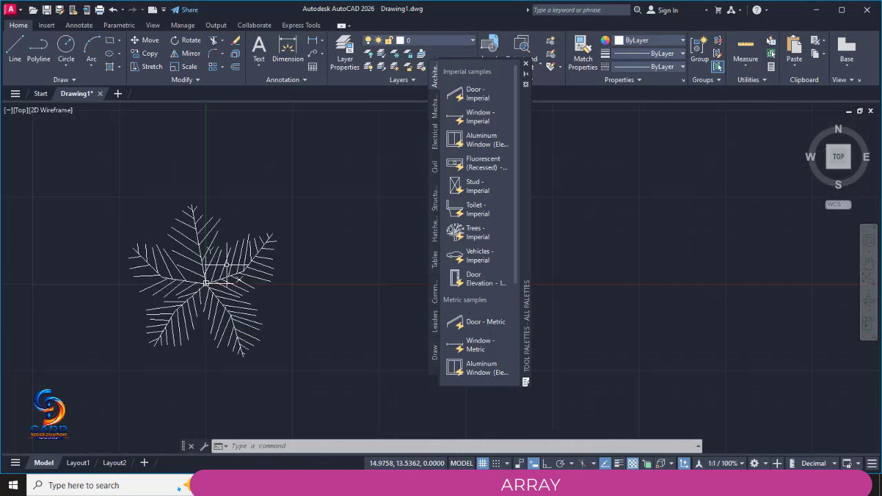
pyautogui.click(526, 64)
pyautogui.scroll(3, 219, 290)
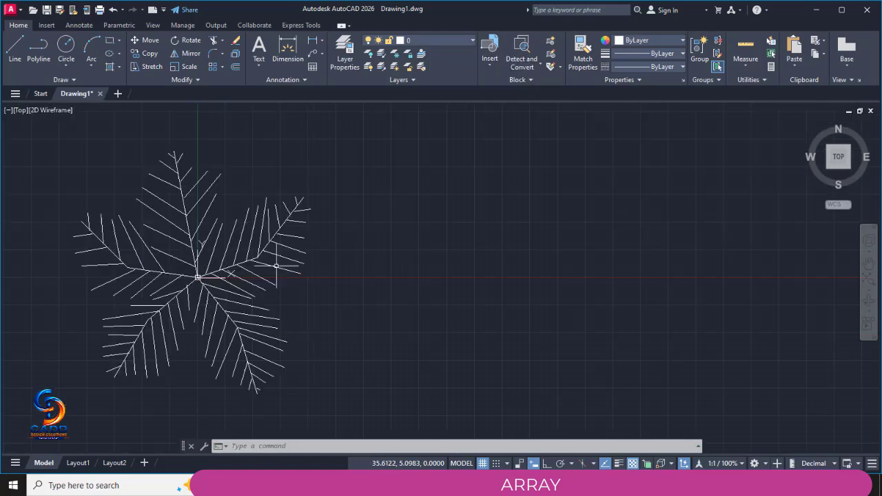
# Step: Switch the inserted tree block to its Palm (Elevation) representation and deselect it
pyautogui.click(230, 272)
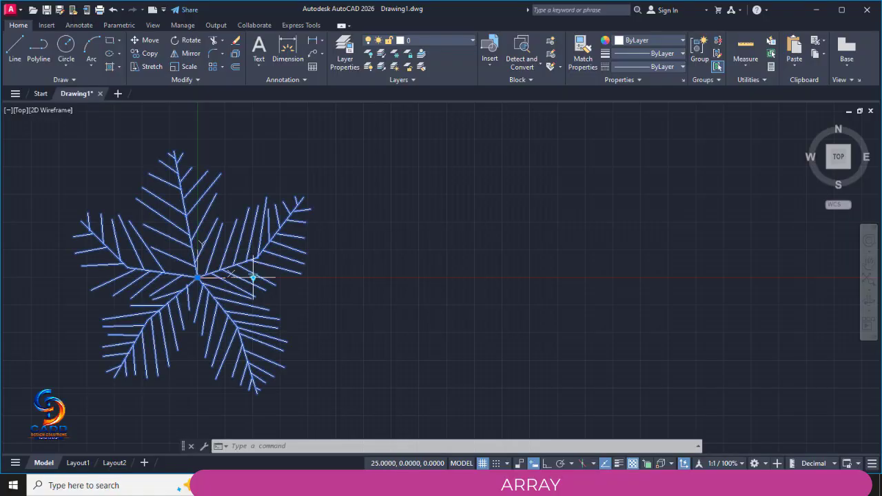
pyautogui.click(252, 276)
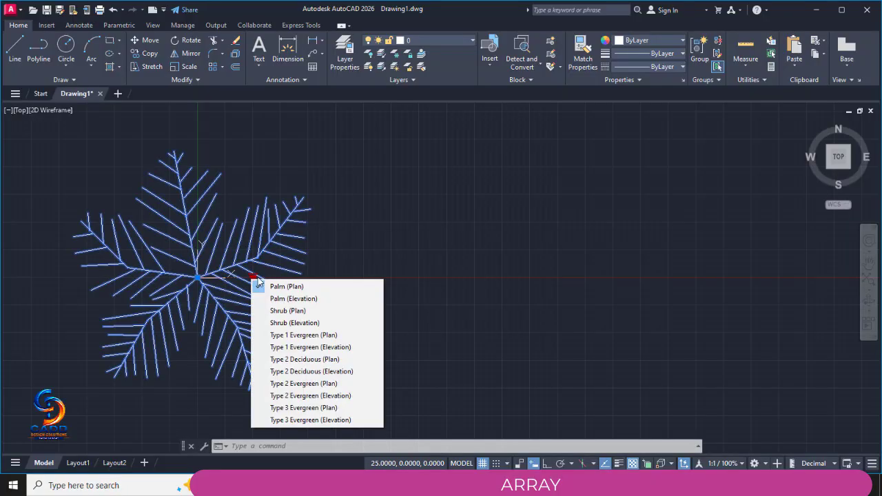
pyautogui.click(279, 298)
pyautogui.press('Escape')
pyautogui.scroll(-3, 277, 315)
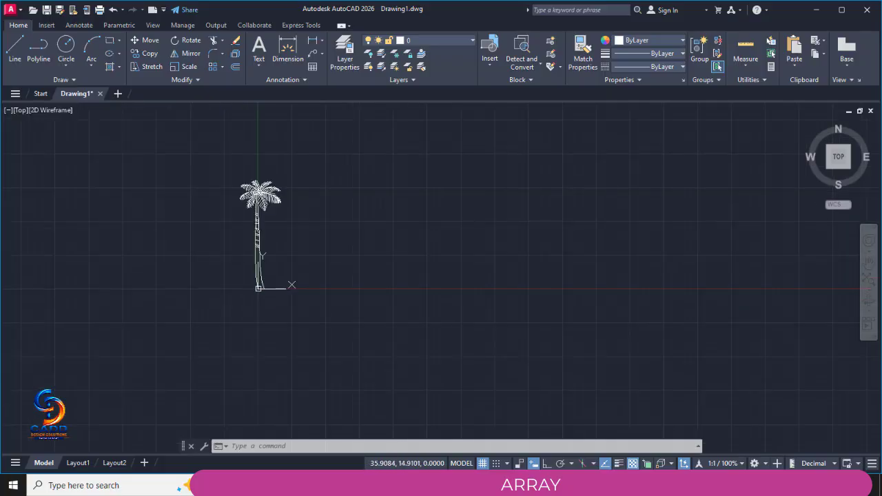
pyautogui.scroll(2, 280, 295)
pyautogui.moveTo(271, 268); pyautogui.dragTo(259, 310, button='middle')
pyautogui.scroll(-2, 360, 318)
pyautogui.scroll(-2, 244, 301)
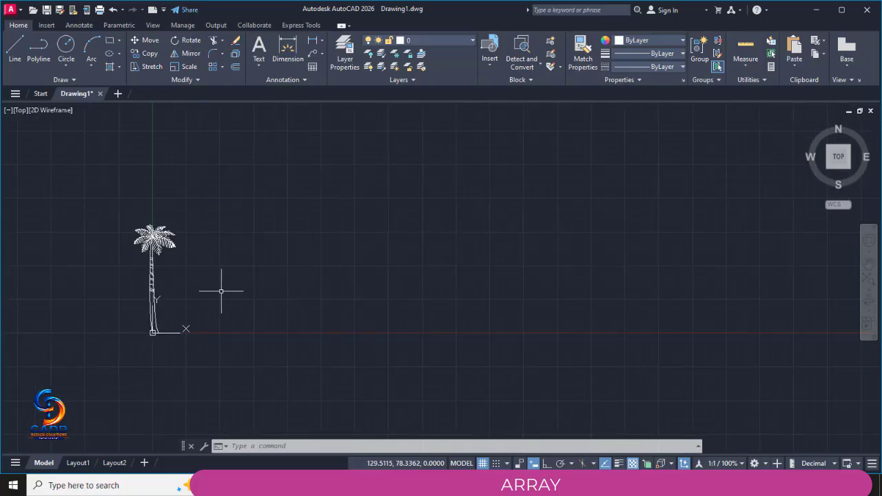
pyautogui.scroll(-2, 261, 299)
pyautogui.moveTo(217, 299); pyautogui.dragTo(261, 281, button='middle')
pyautogui.scroll(2, 214, 289)
pyautogui.scroll(2, 301, 276)
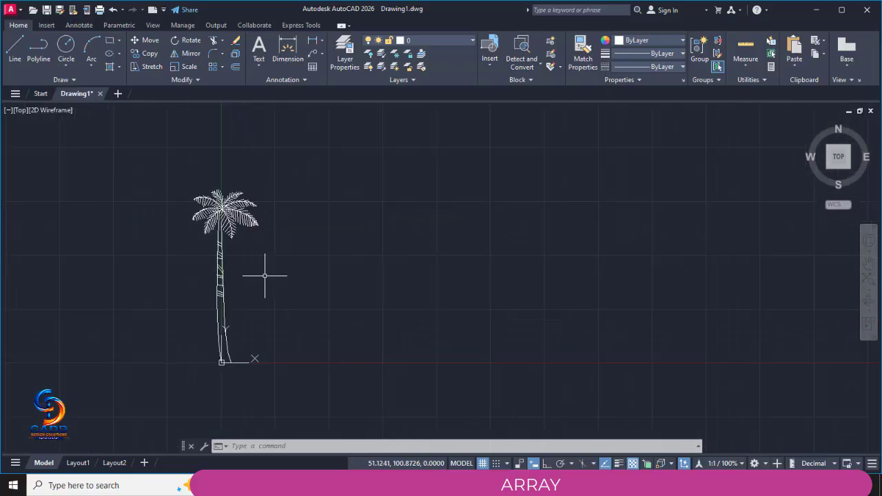
# Step: Create an associative rectangular array of the palm tree with 4 columns and 3 rows, keeping the default spacing
pyautogui.click(222, 67)
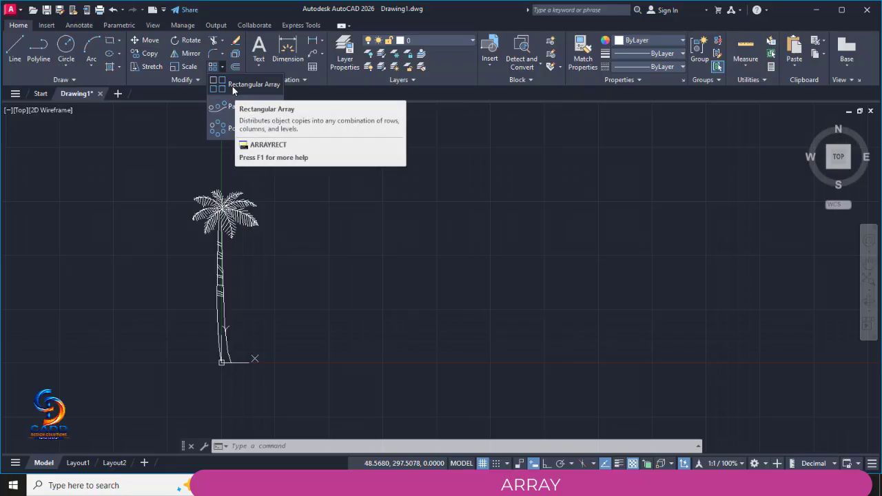
pyautogui.click(232, 86)
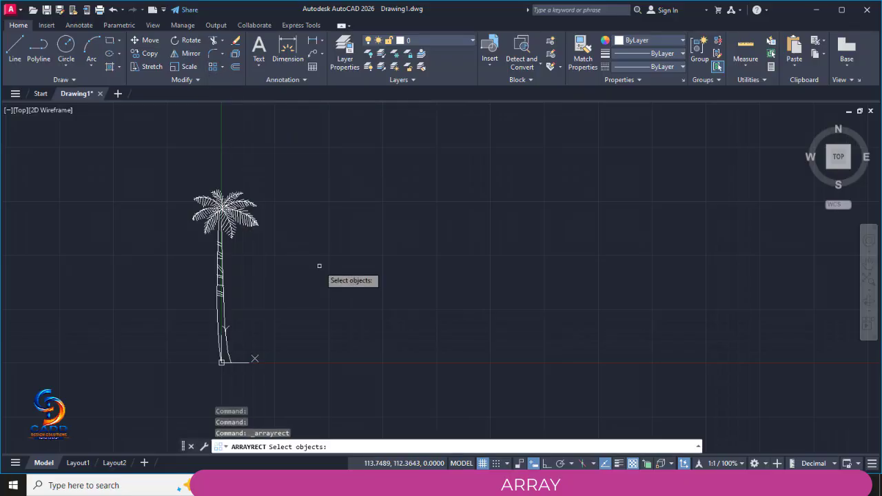
pyautogui.scroll(-2, 303, 271)
pyautogui.click(259, 237)
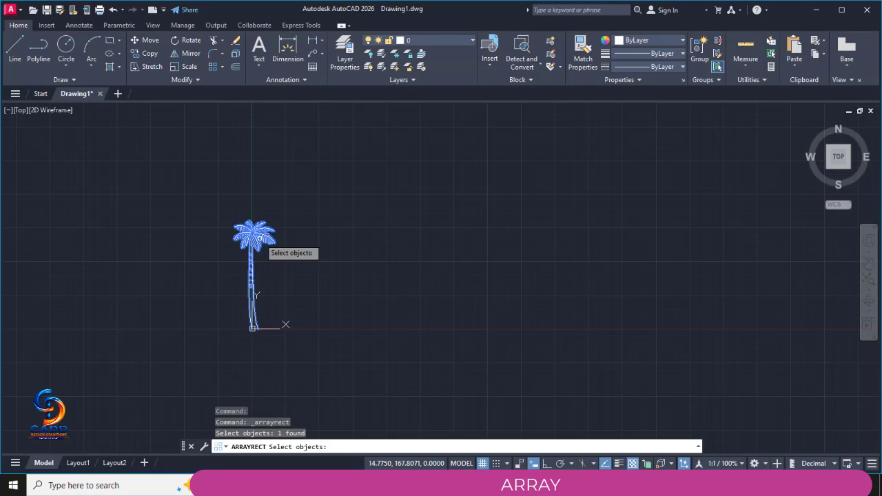
pyautogui.press('Return')
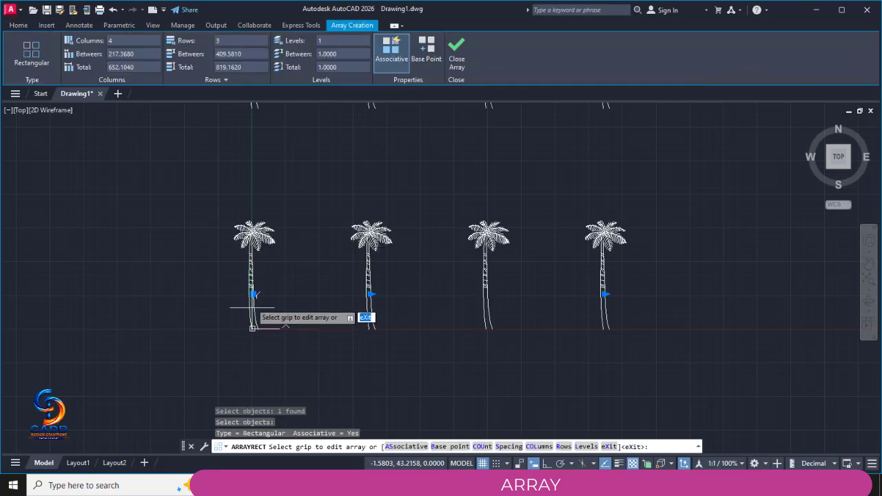
pyautogui.scroll(-2, 261, 327)
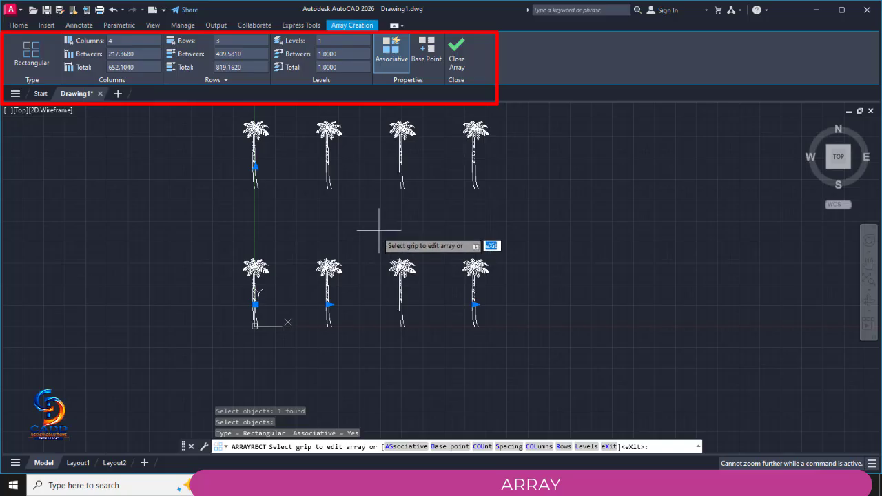
pyautogui.moveTo(369, 251); pyautogui.dragTo(337, 307, button='middle')
pyautogui.scroll(-2, 373, 256)
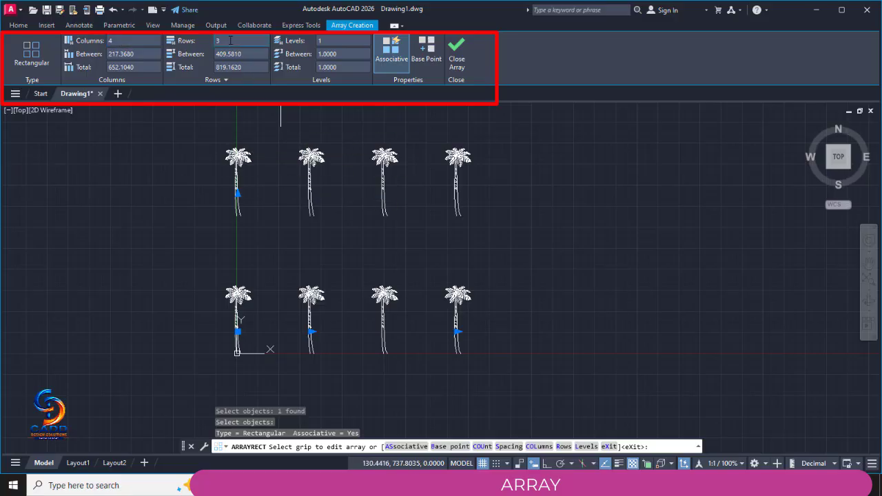
pyautogui.scroll(-1, 436, 351)
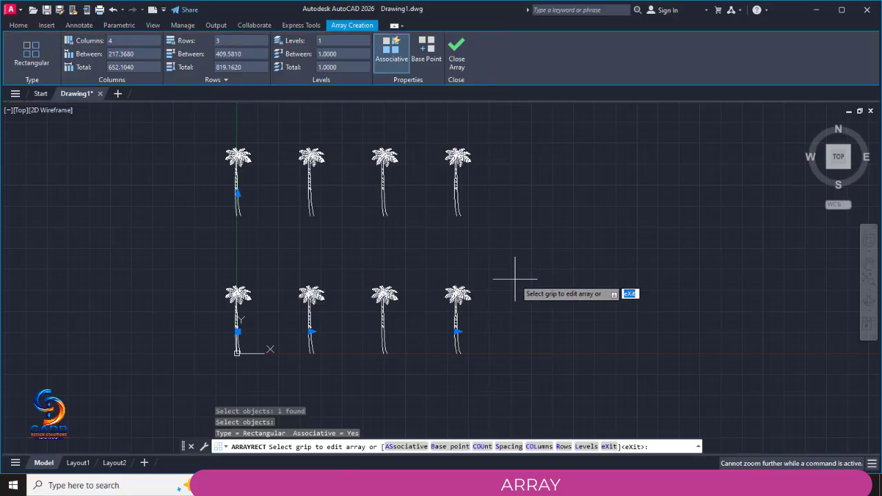
pyautogui.press('Escape')
# Step: Draw a small circle in the empty area to the right of the palm tree array, centred at about 1822,181
pyautogui.scroll(-2, 455, 305)
pyautogui.scroll(-1, 407, 308)
pyautogui.moveTo(483, 288); pyautogui.dragTo(413, 329, button='middle')
pyautogui.scroll(2, 407, 307)
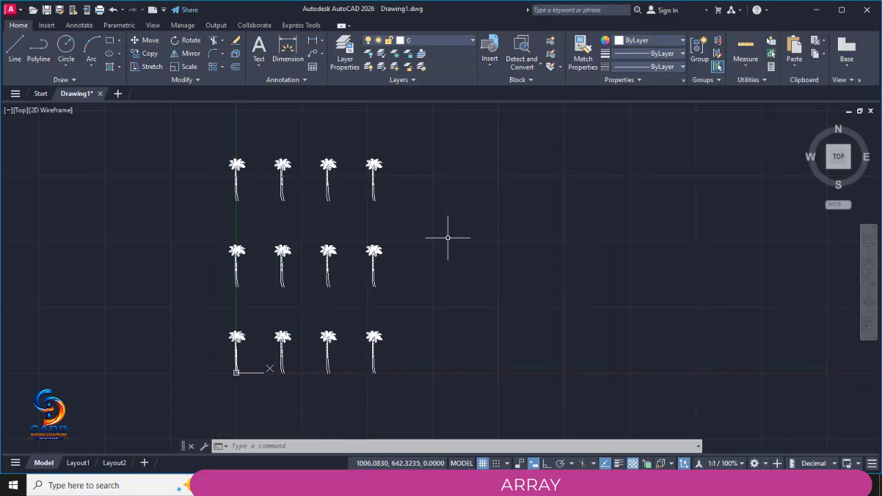
pyautogui.moveTo(427, 244); pyautogui.dragTo(450, 239, button='middle')
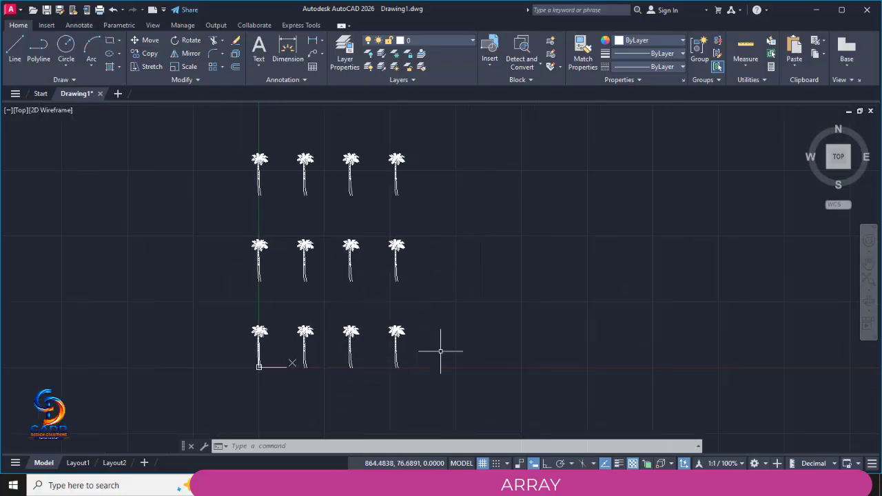
pyautogui.moveTo(488, 310); pyautogui.dragTo(280, 303, button='middle')
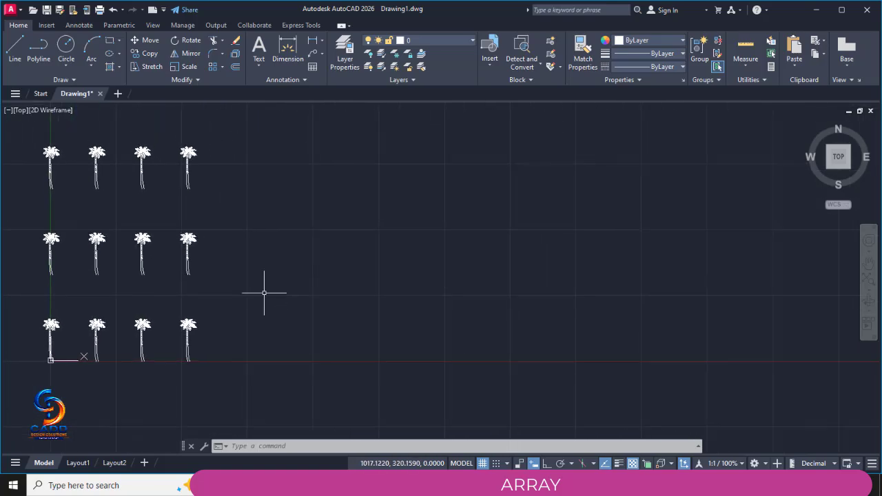
pyautogui.moveTo(329, 283); pyautogui.dragTo(247, 281, button='middle')
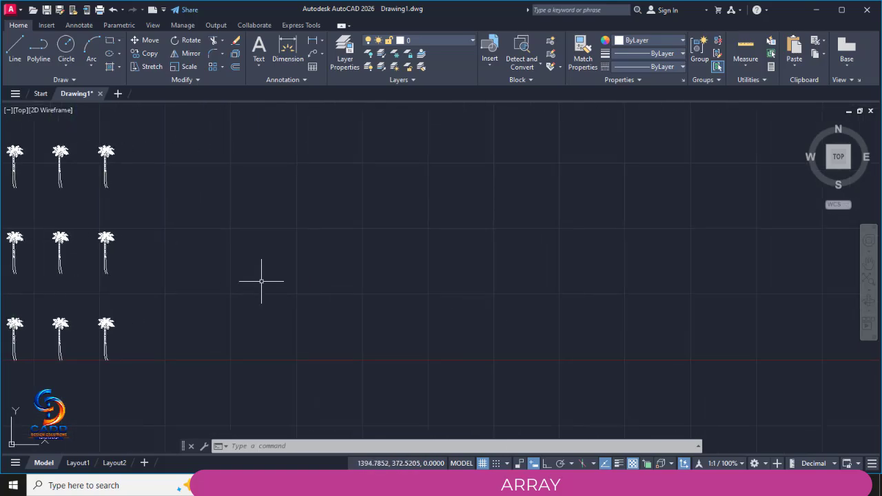
pyautogui.write('c')
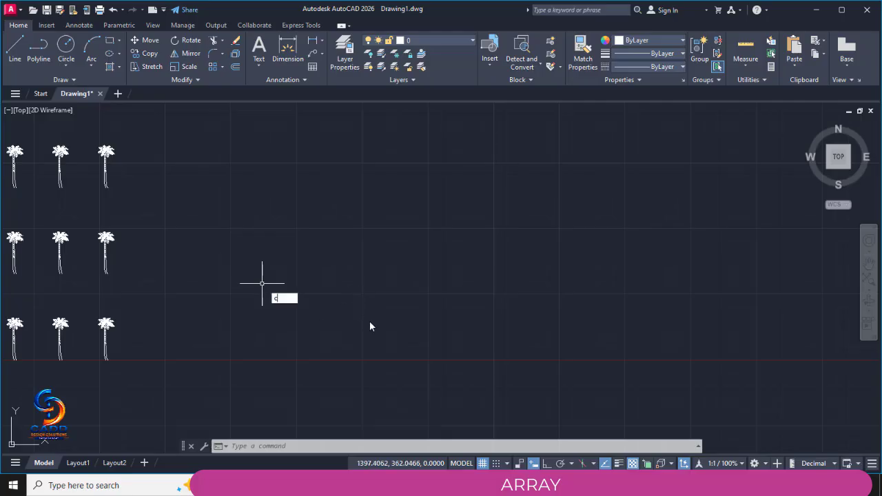
pyautogui.press('Return')
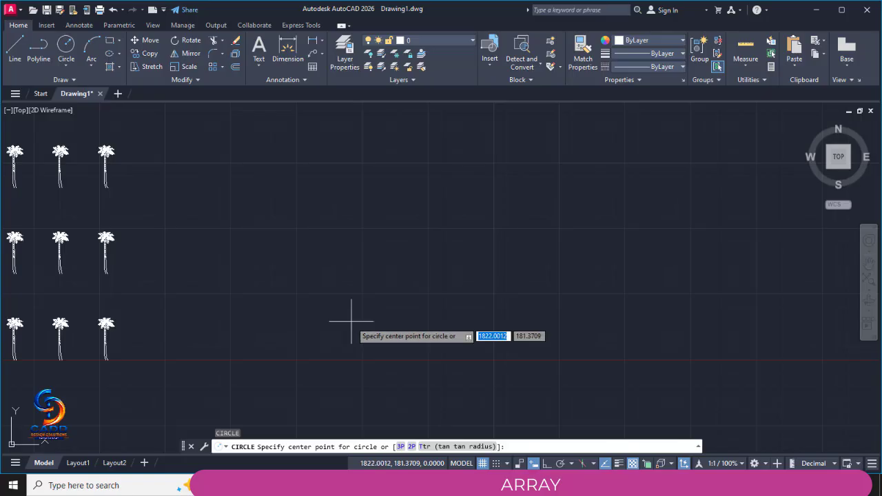
pyautogui.click(351, 321)
pyautogui.click(361, 323)
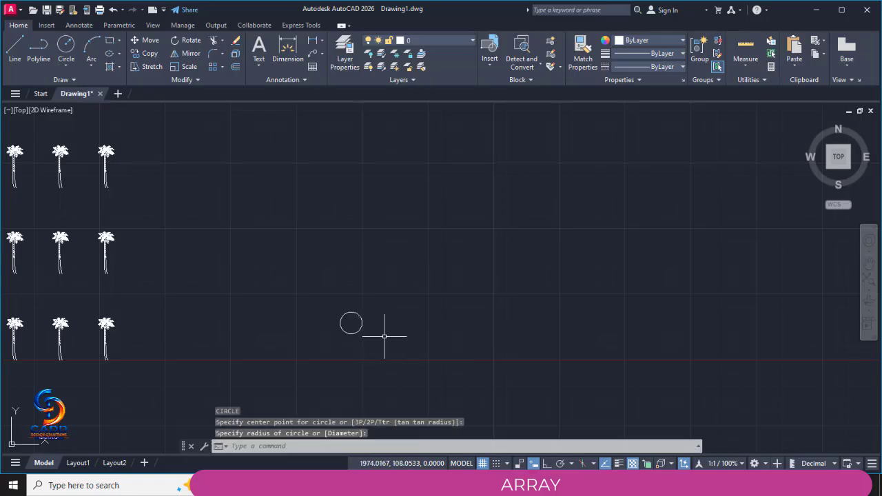
pyautogui.scroll(-2, 331, 326)
pyautogui.scroll(1, 332, 326)
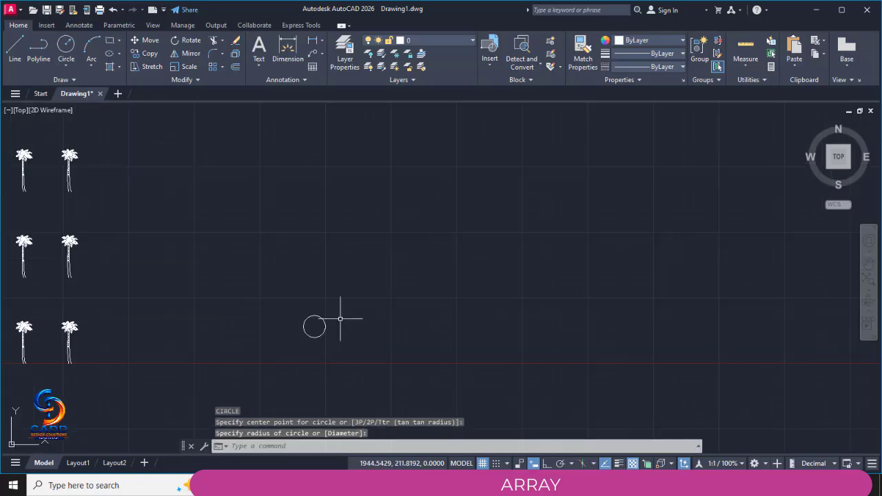
pyautogui.write('ar')
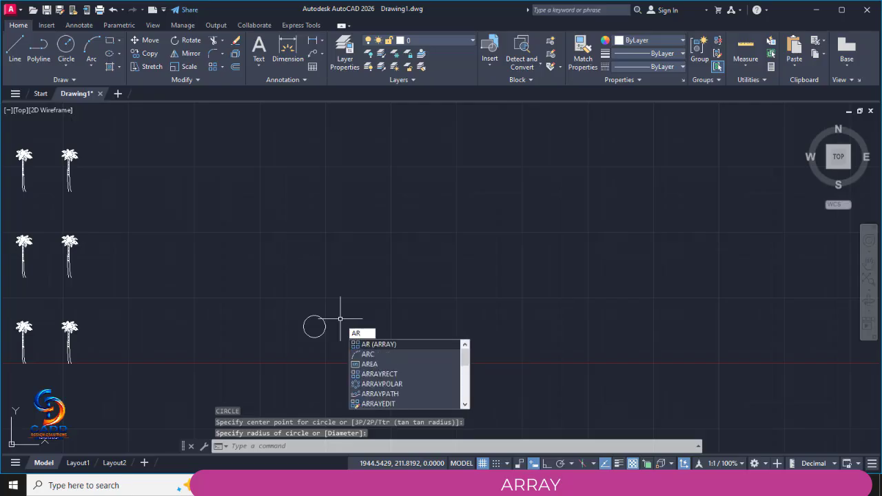
pyautogui.press('Escape')
pyautogui.press('Escape')
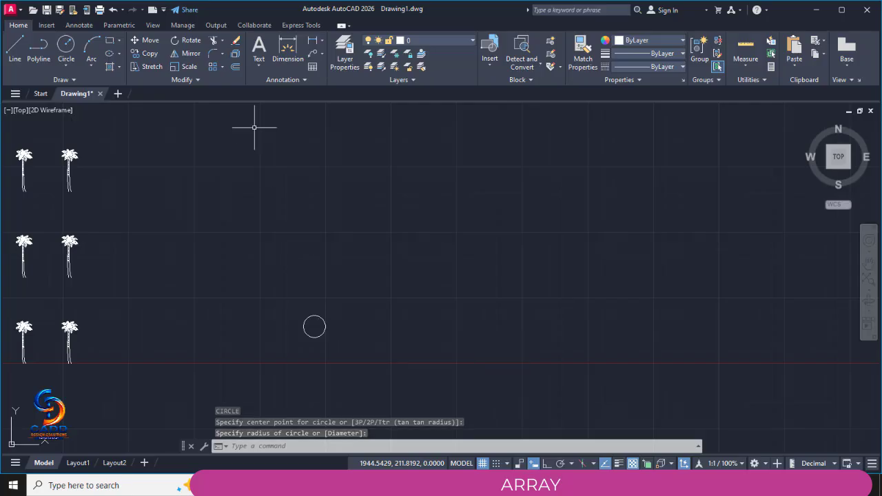
pyautogui.click(222, 66)
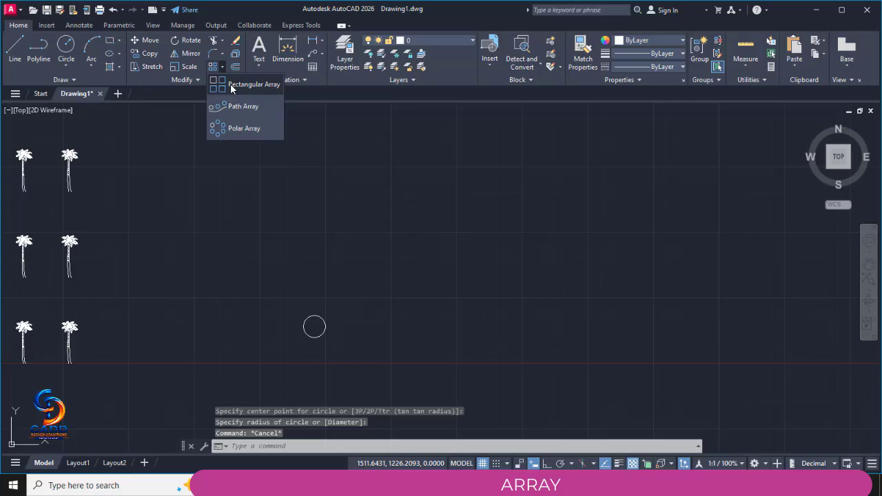
pyautogui.press('Escape')
pyautogui.press('Escape')
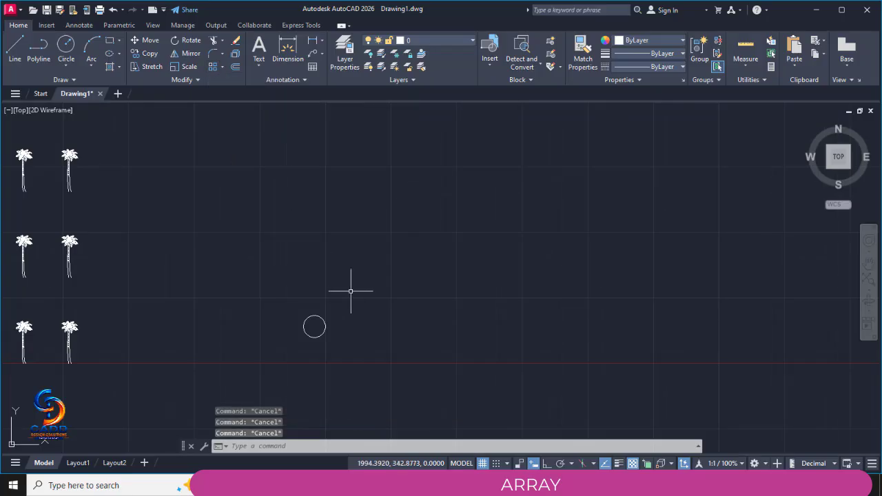
# Step: Start a rectangular array of the small circle to the right of the palm trees
pyautogui.write('AR')
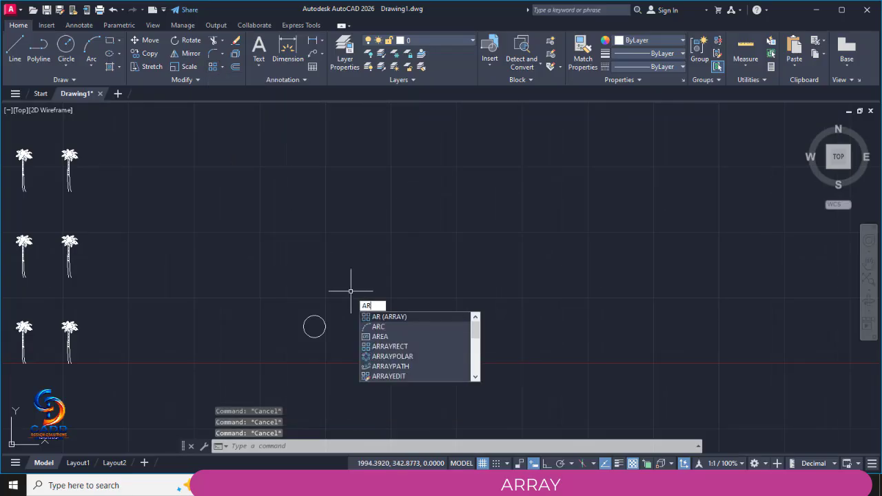
pyautogui.press('Return')
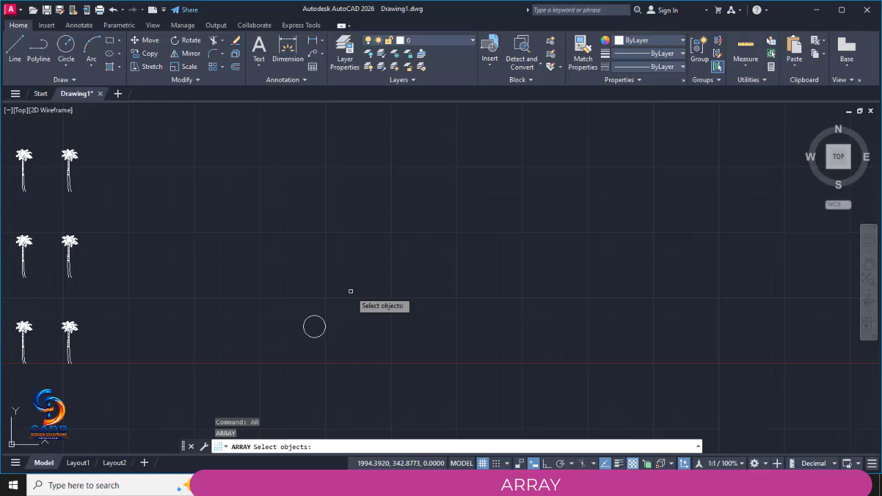
pyautogui.click(325, 329)
pyautogui.press('Return')
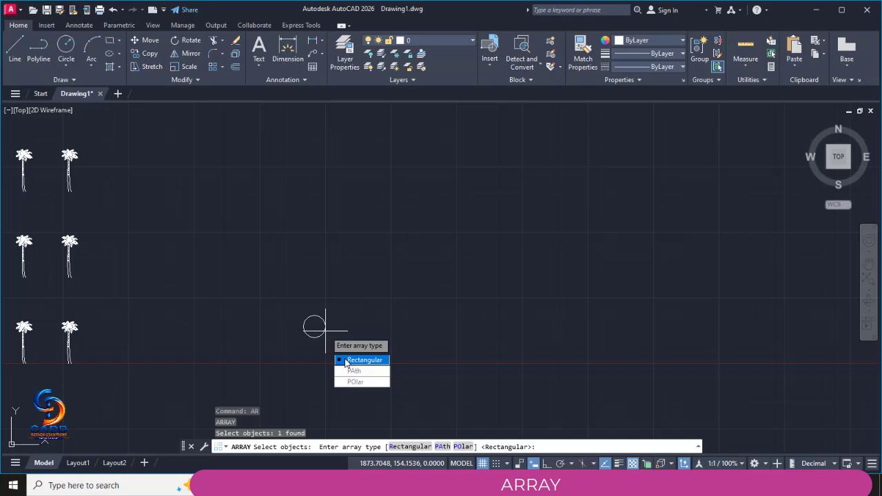
pyautogui.click(346, 360)
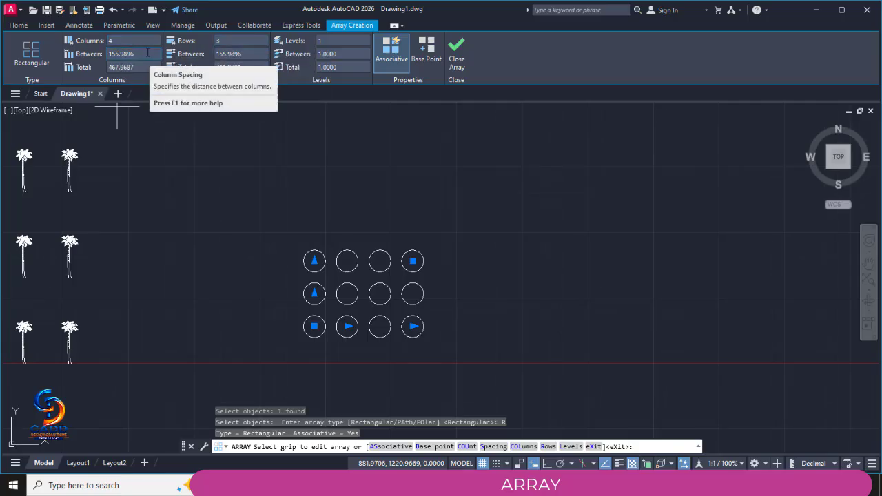
# Step: Set the circle array to 1 row and 10 columns
pyautogui.click(227, 39)
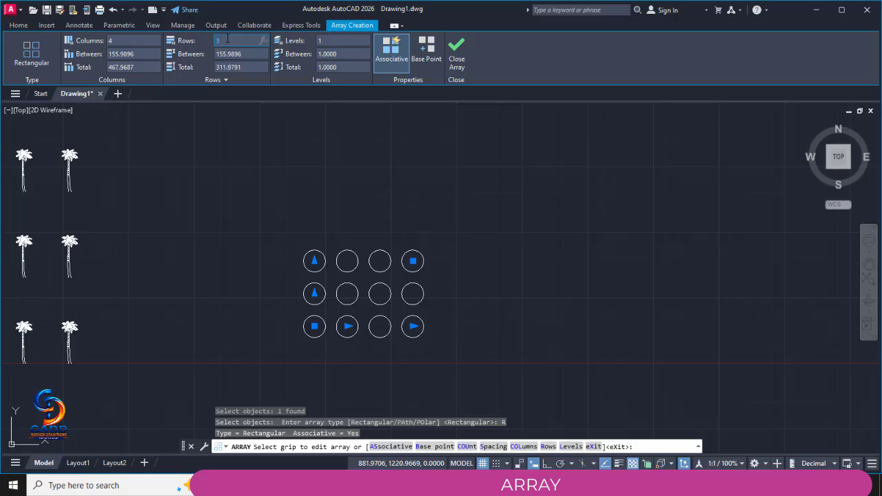
pyautogui.write('1')
pyautogui.press('Return')
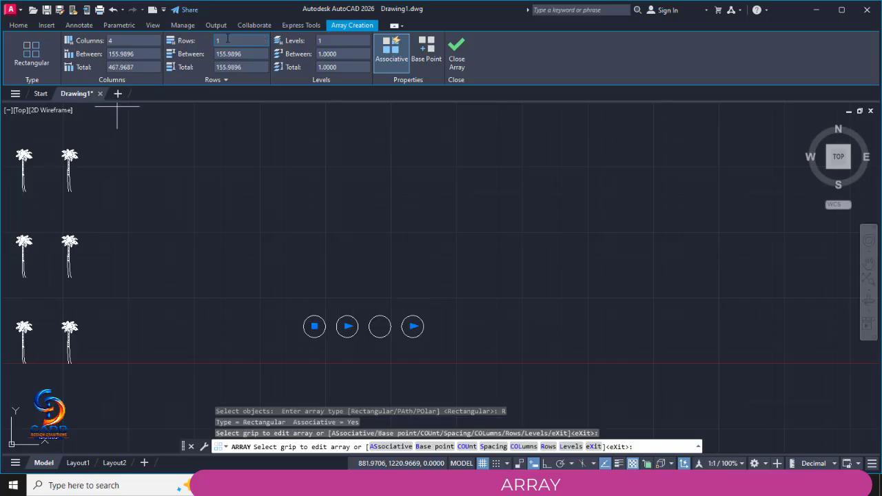
pyautogui.click(120, 41)
pyautogui.write('10')
pyautogui.press('Return')
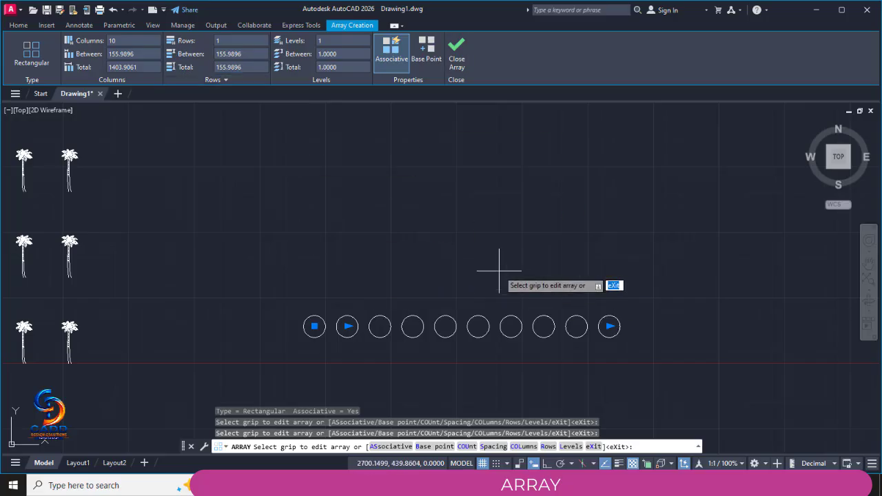
# Step: Set the circle array's number of rows to 5
pyautogui.click(226, 40)
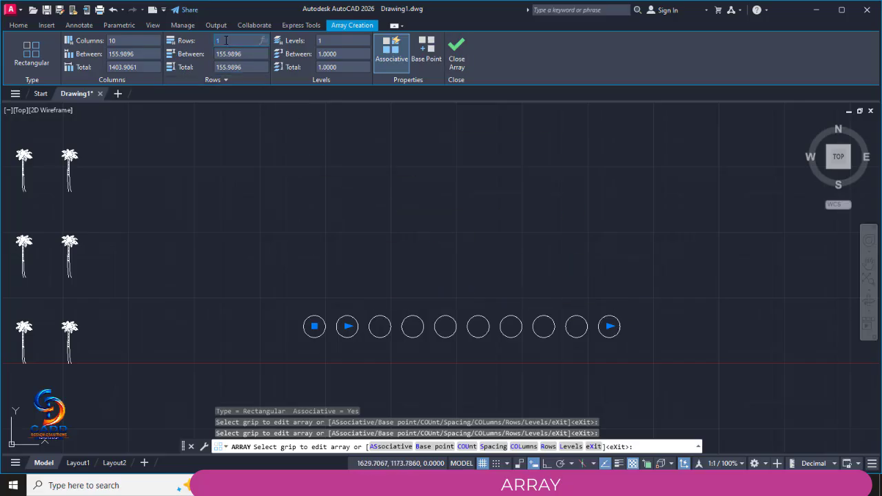
pyautogui.write('5')
pyautogui.press('Return')
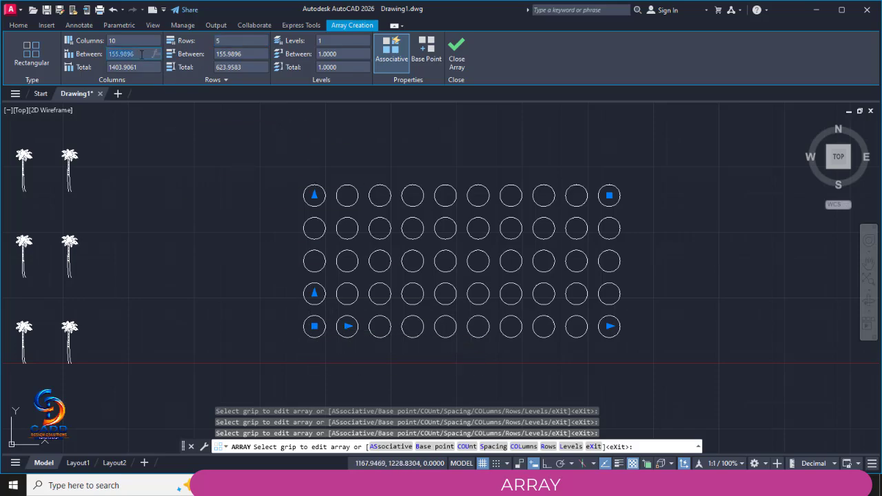
# Step: Set the circle array's column spacing to 200 and its row spacing to 150
pyautogui.press('Return')
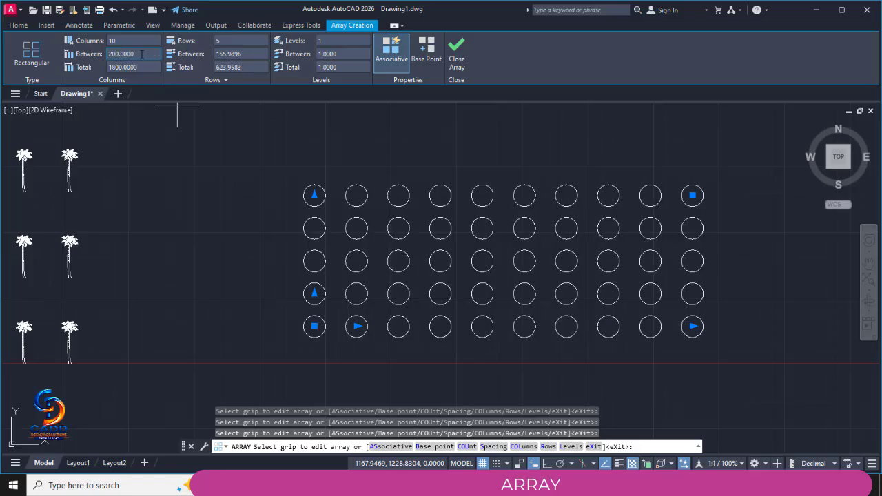
pyautogui.moveTo(395, 343); pyautogui.dragTo(306, 337, button='middle')
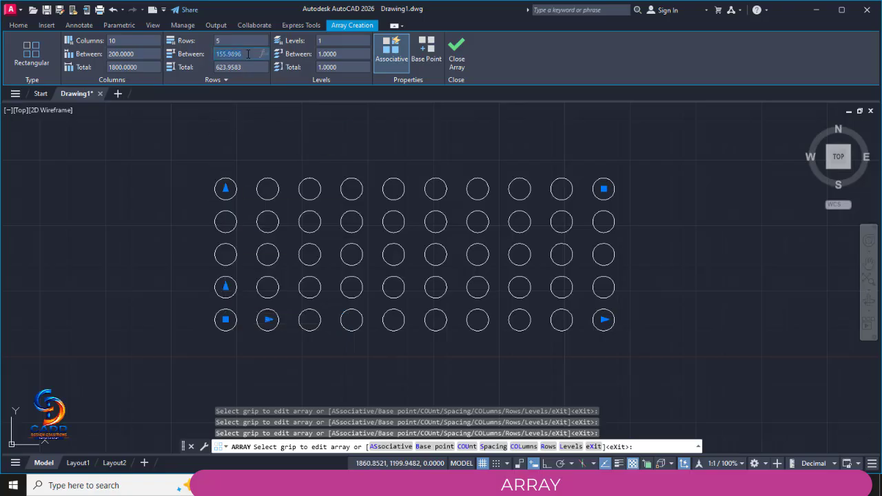
pyautogui.write('0')
pyautogui.press('Return')
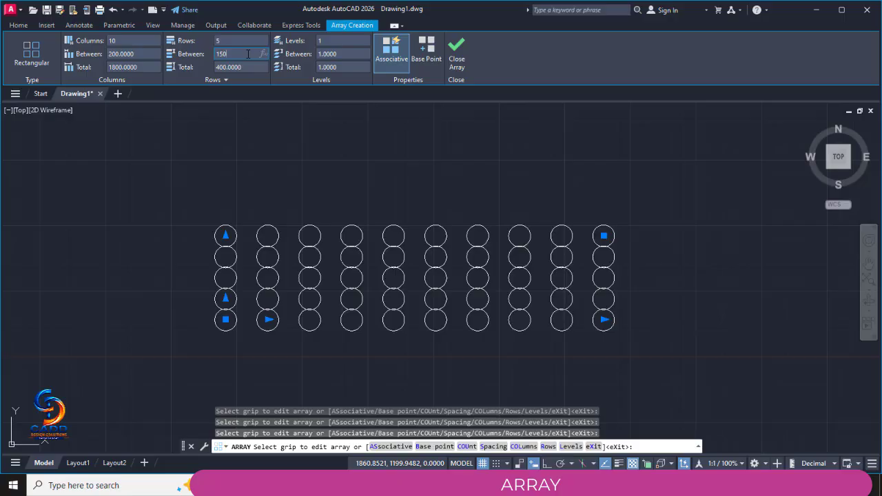
pyautogui.press('Return')
# Step: Give the circle array 2 levels spaced 100 apart
pyautogui.scroll(-2, 223, 172)
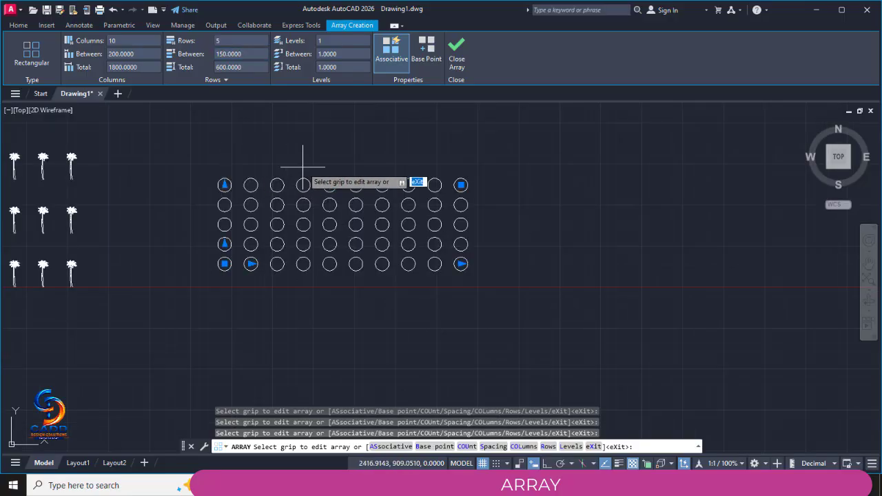
pyautogui.moveTo(303, 166); pyautogui.dragTo(276, 177, button='middle')
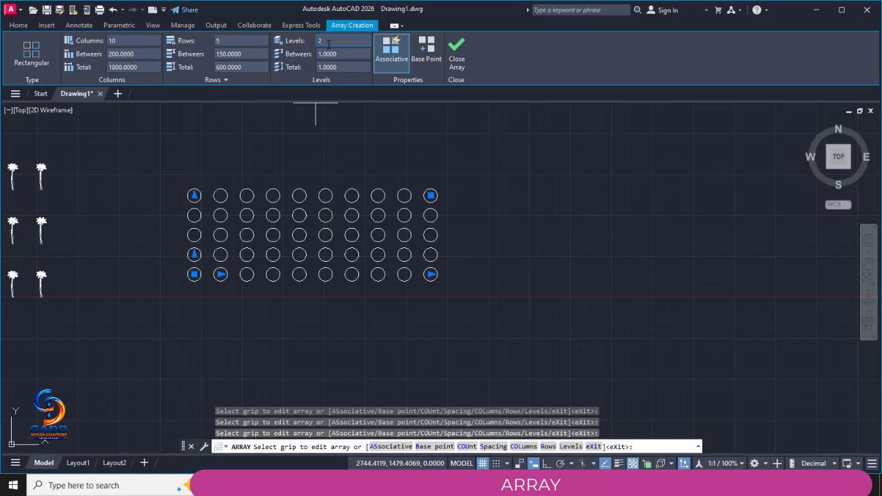
pyautogui.click(352, 54)
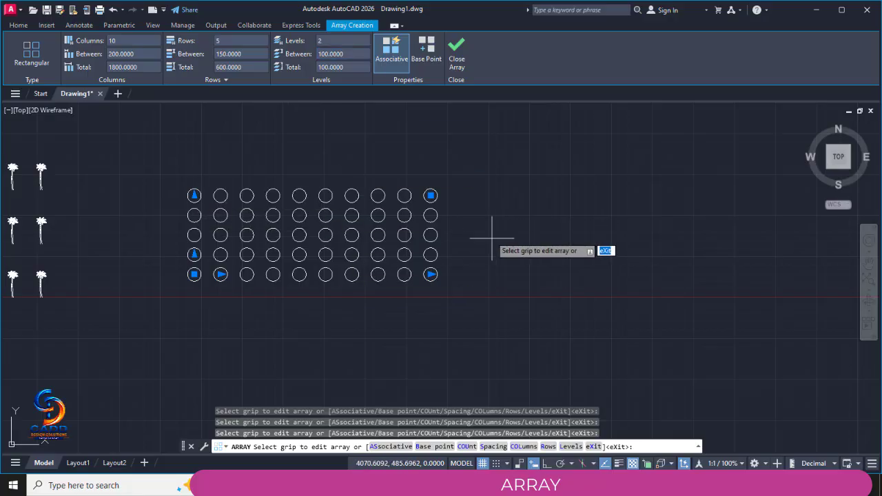
# Step: Examine the levels of the circle array from several 3D angles and return to the top view with north up
pyautogui.press('F8')
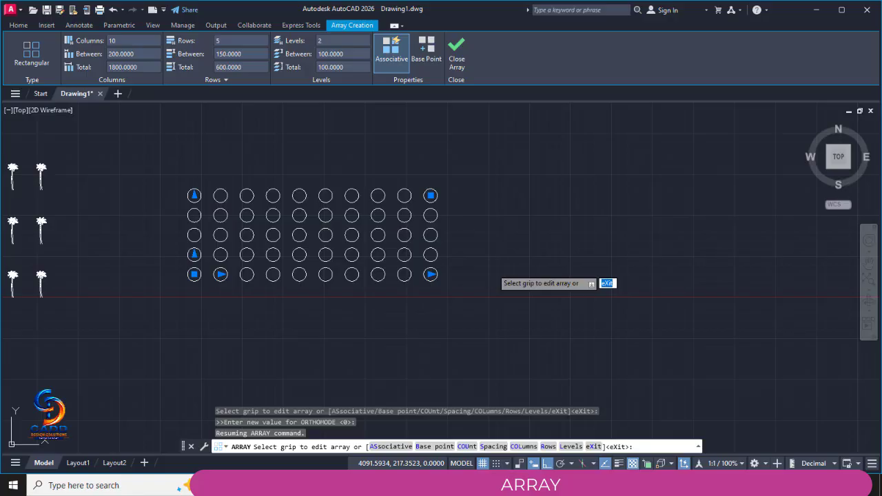
pyautogui.keyDown('shift'); pyautogui.moveTo(491, 272); pyautogui.dragTo(438, 248, button='middle'); pyautogui.keyUp('shift')
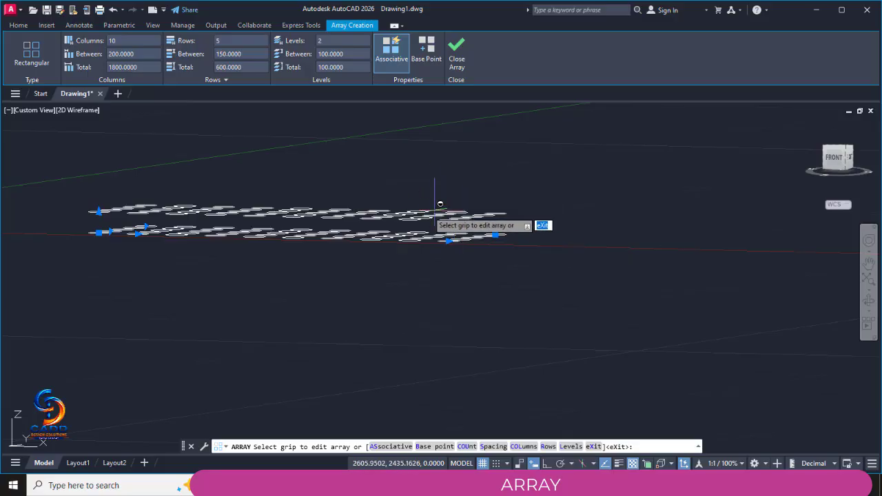
pyautogui.keyDown('shift'); pyautogui.moveTo(441, 203); pyautogui.dragTo(477, 273, button='middle'); pyautogui.keyUp('shift')
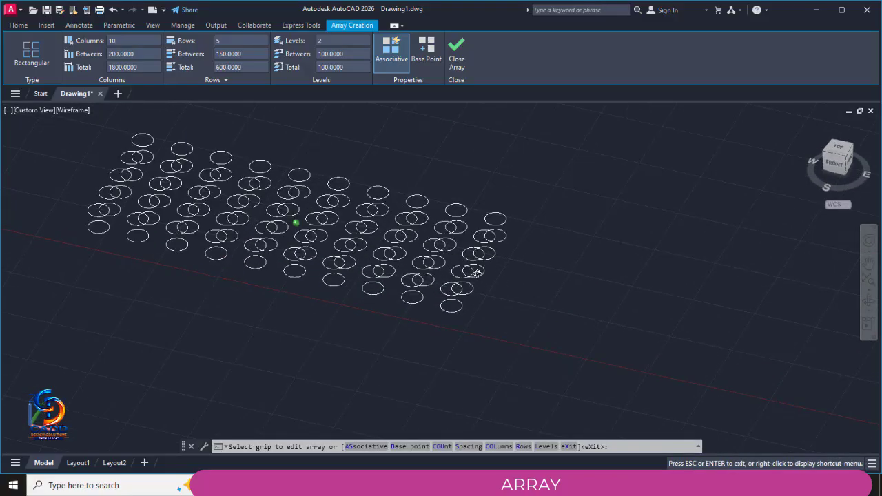
pyautogui.click(841, 153)
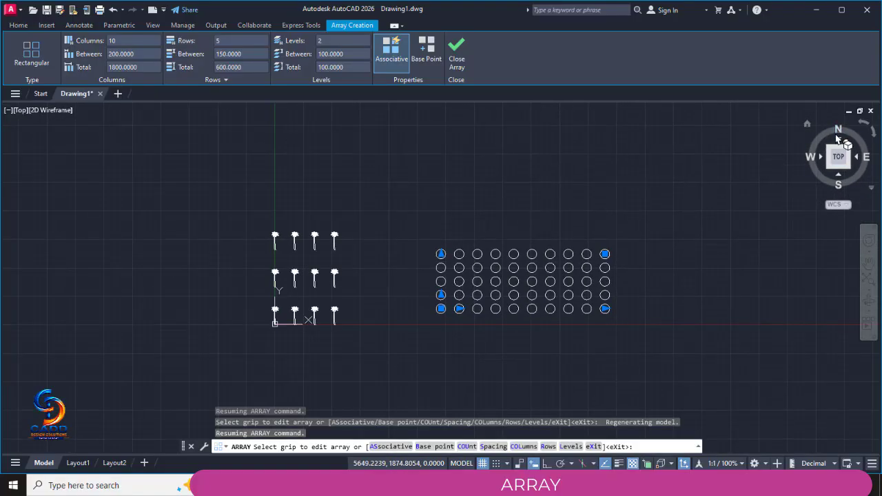
pyautogui.click(861, 126)
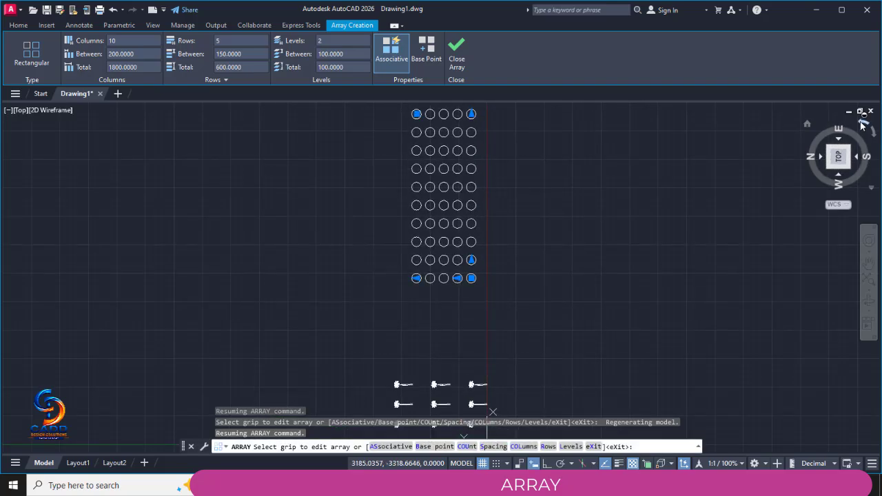
pyautogui.click(873, 136)
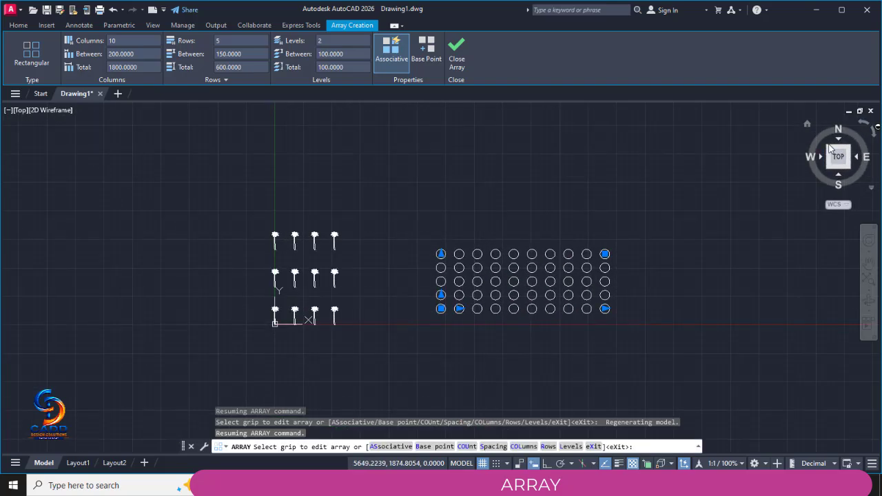
# Step: Set the number of levels to 1 and finish the associative circle array
pyautogui.moveTo(669, 256); pyautogui.dragTo(583, 235, button='middle')
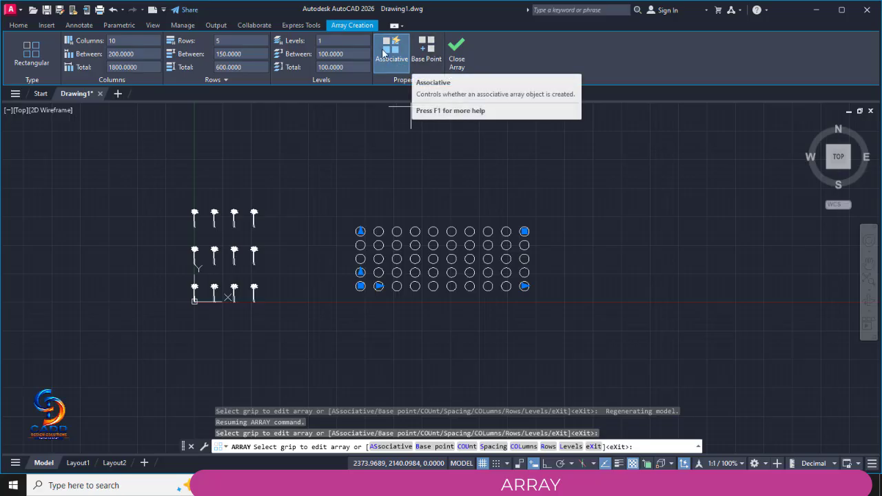
pyautogui.click(460, 59)
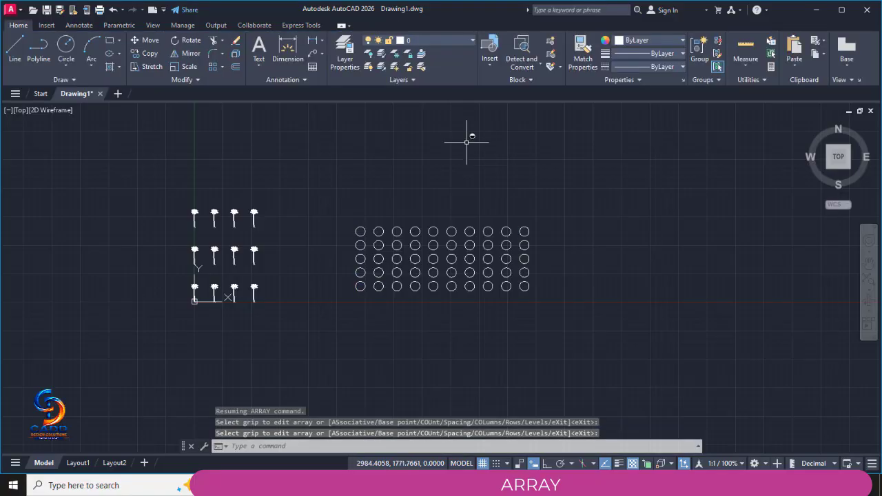
pyautogui.moveTo(450, 186); pyautogui.dragTo(385, 171, button='middle')
pyautogui.scroll(2, 397, 196)
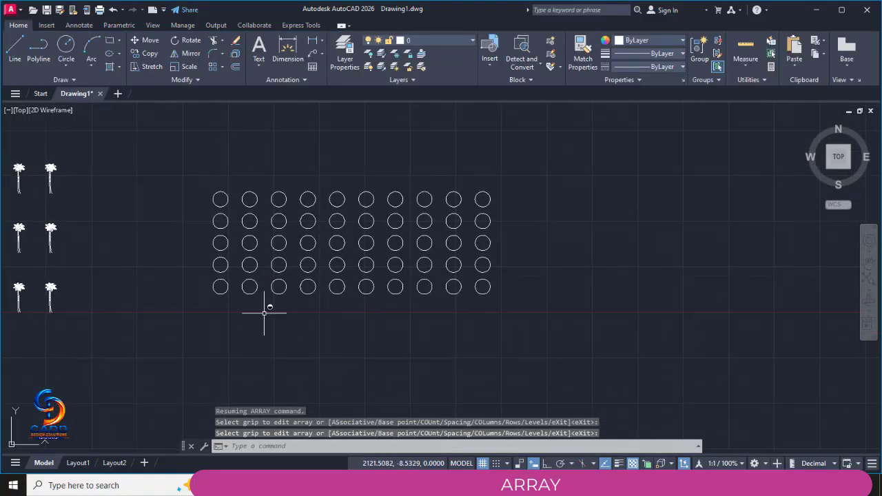
pyautogui.moveTo(247, 302); pyautogui.dragTo(454, 304, button='middle')
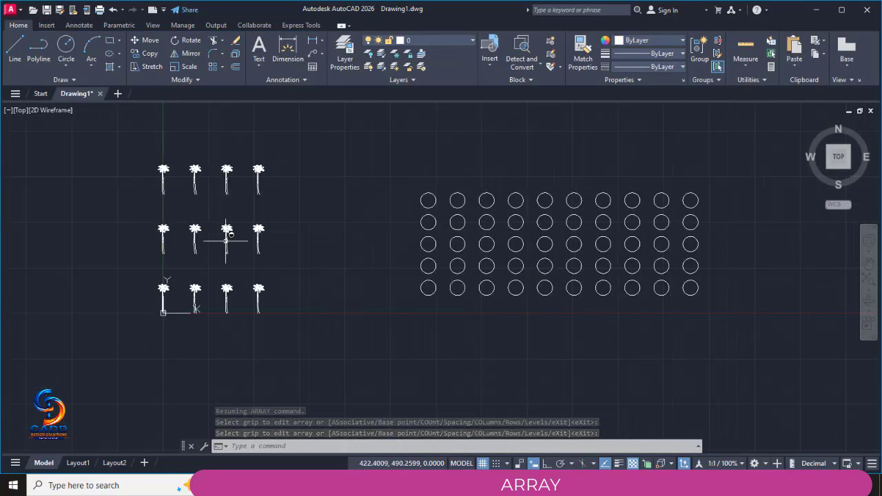
pyautogui.moveTo(438, 235); pyautogui.dragTo(203, 241, button='middle')
pyautogui.scroll(2, 204, 242)
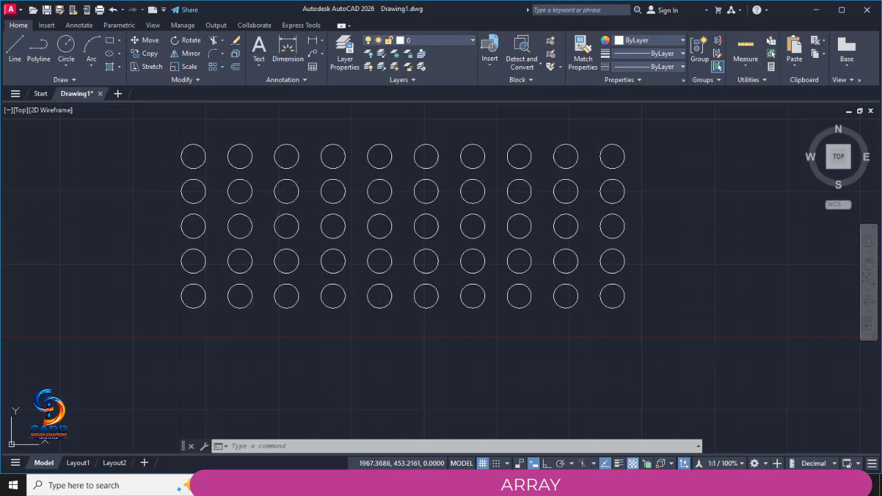
pyautogui.write('tr')
pyautogui.press('Return')
pyautogui.press('Escape')
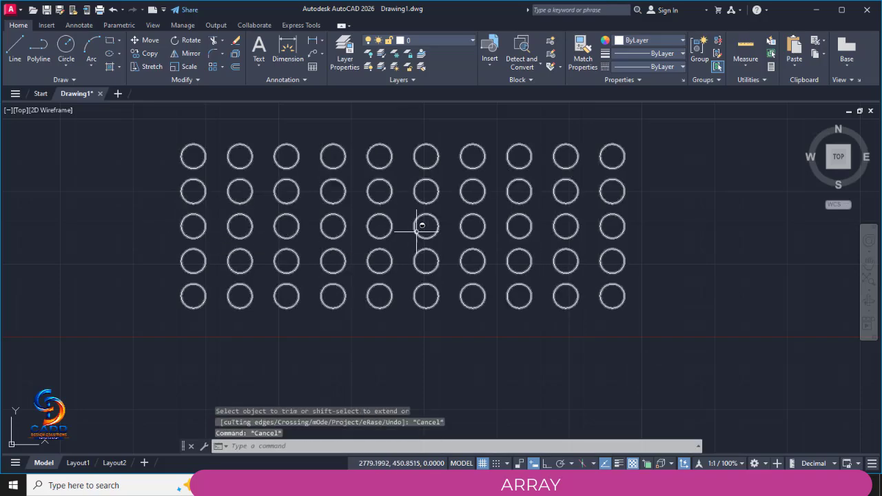
# Step: Erase the whole circle array as a single object and undo the erase
pyautogui.click(416, 231)
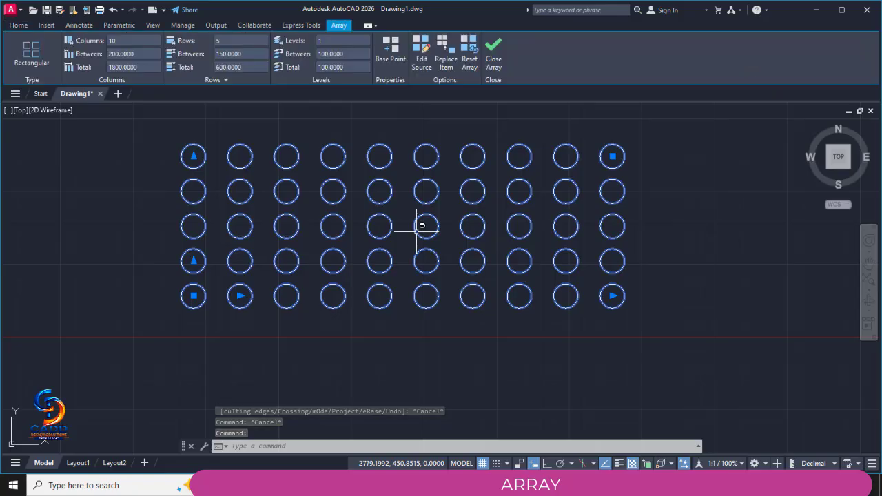
pyautogui.press('Delete')
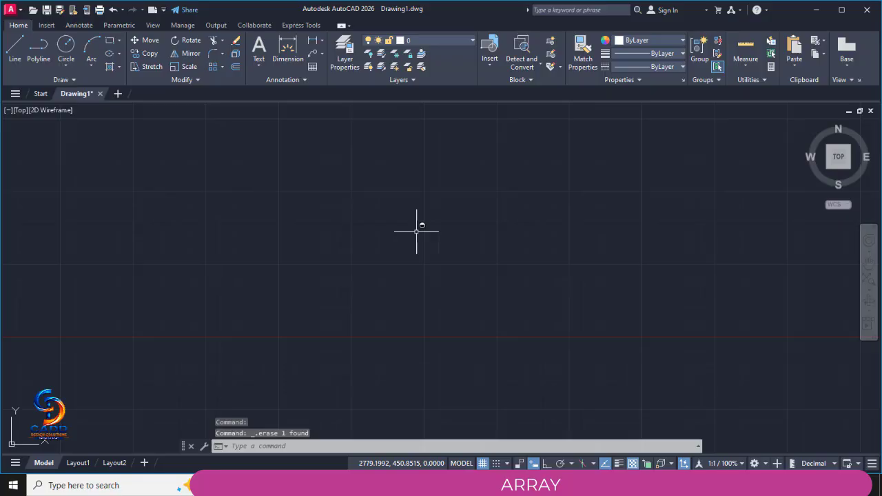
pyautogui.hotkey('ctrl', 'z')
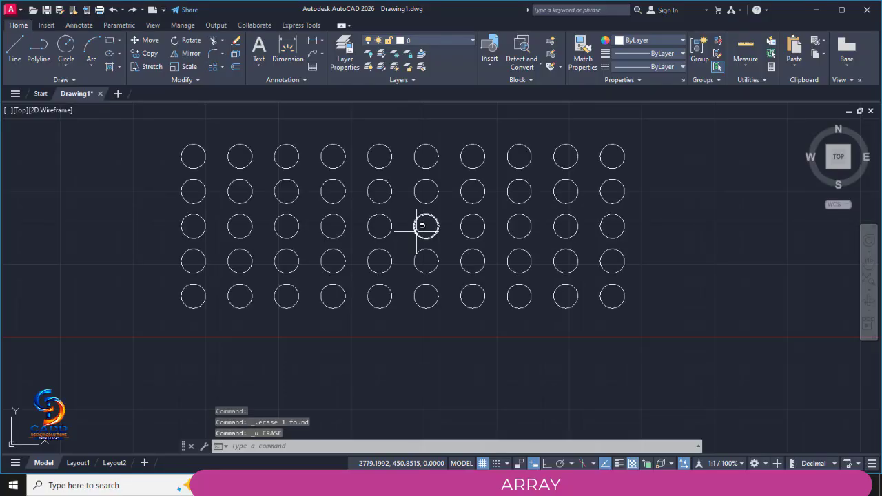
# Step: Explode the circle array into individual circles
pyautogui.click(422, 226)
pyautogui.press('Escape')
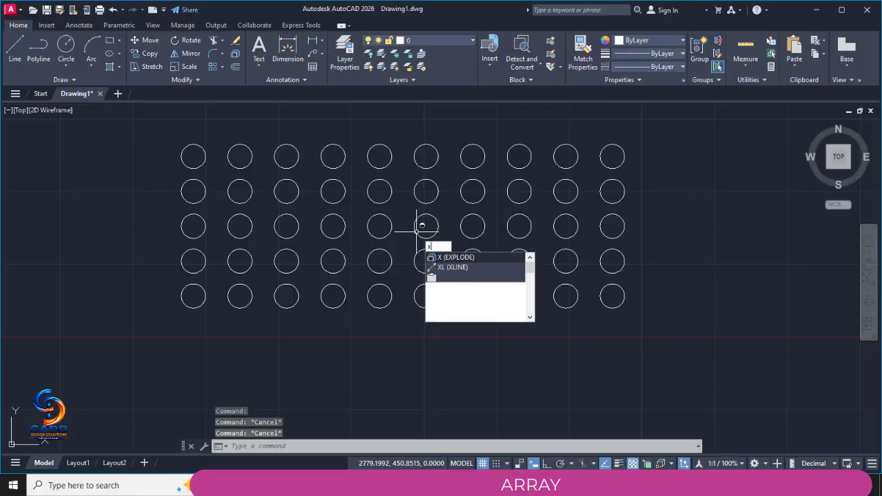
pyautogui.press('Return')
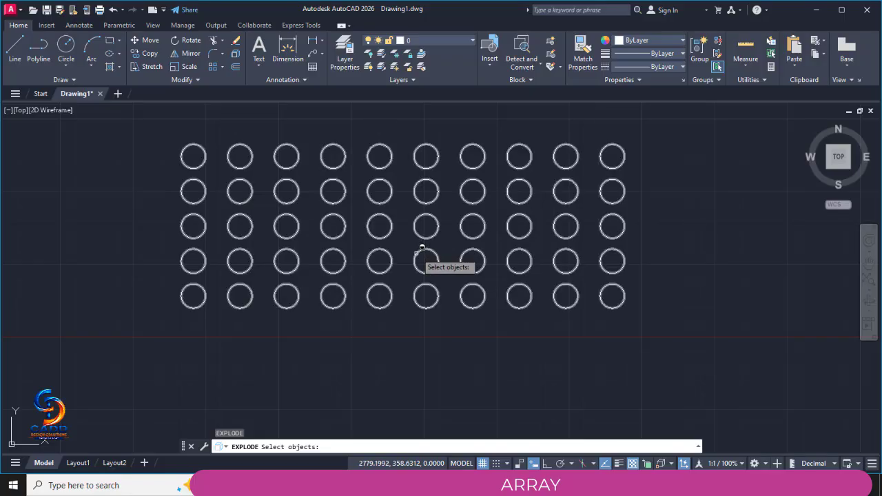
pyautogui.click(421, 248)
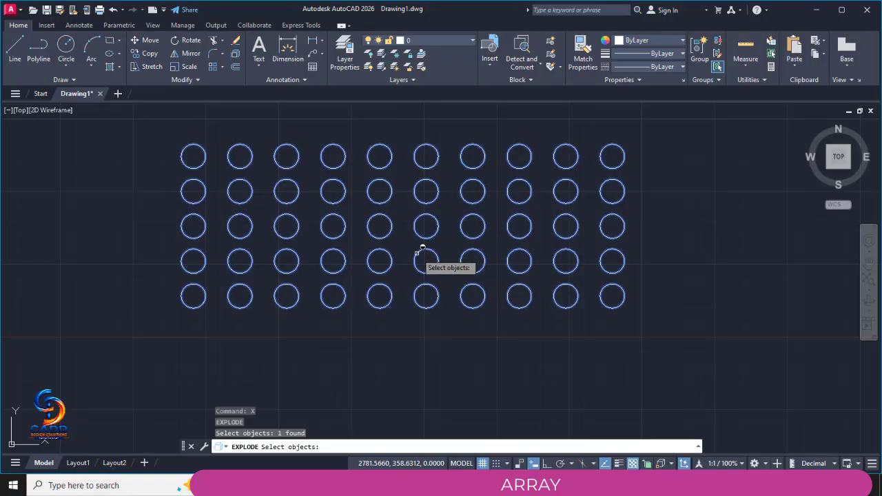
# Step: Erase all ten circles in the second row from the bottom of the exploded array
pyautogui.click(627, 269)
pyautogui.click(164, 255)
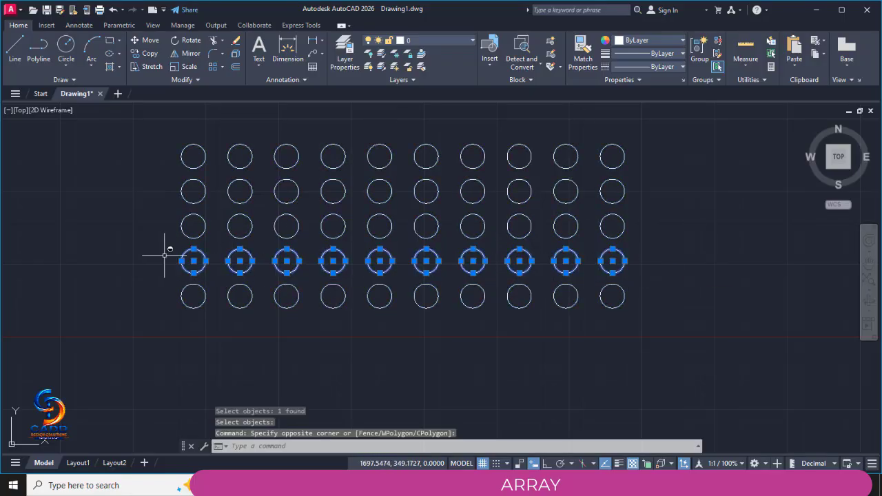
pyautogui.press('Delete')
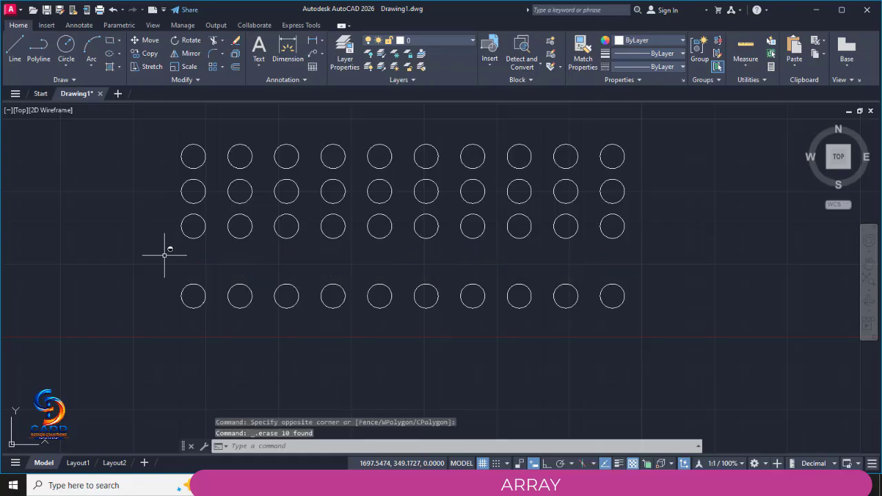
# Step: Erase the four circles in the fifth column of the exploded array
pyautogui.click(359, 125)
pyautogui.click(409, 338)
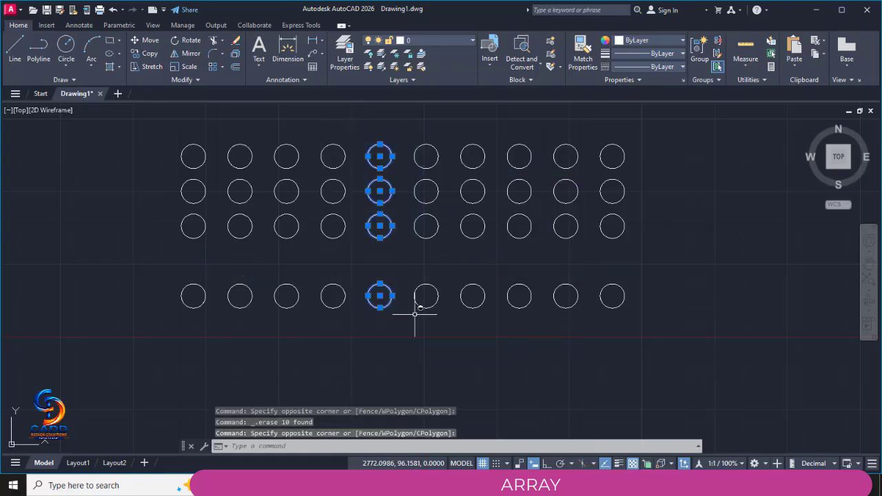
pyautogui.press('Delete')
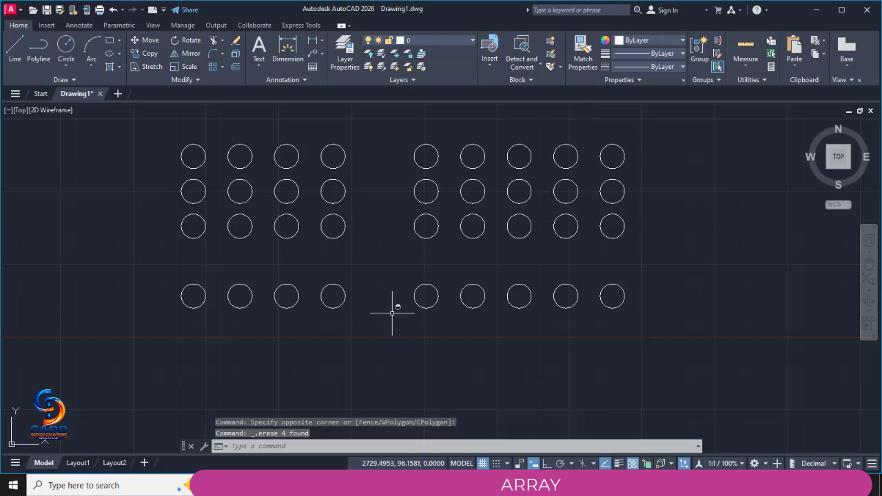
# Step: Draw a small, nearly square rectangle in the empty space up and to the right of the circles
pyautogui.scroll(-4, 337, 298)
pyautogui.moveTo(367, 296)
pyautogui.mouseDown(button='middle')
pyautogui.moveTo(313, 337)
pyautogui.moveTo(180, 387)
pyautogui.mouseUp(button='middle')
pyautogui.moveTo(305, 289); pyautogui.dragTo(176, 340, button='middle')
pyautogui.write('rec')
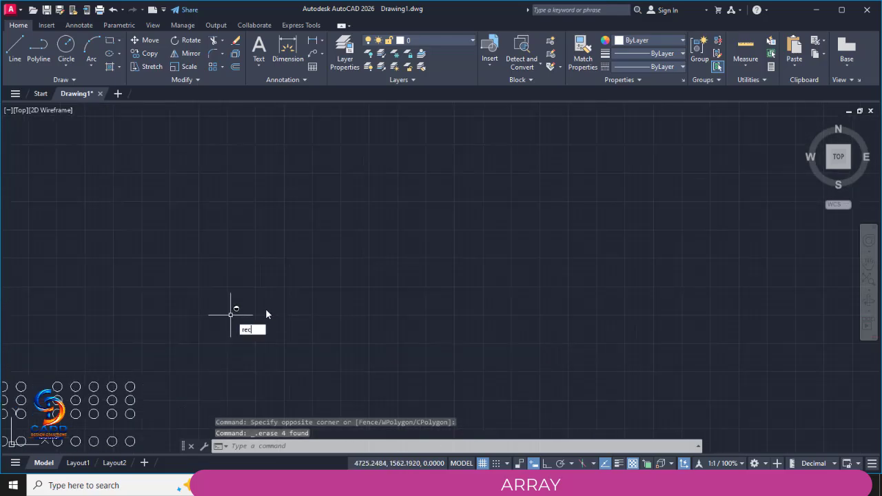
pyautogui.press('Return')
pyautogui.click(282, 315)
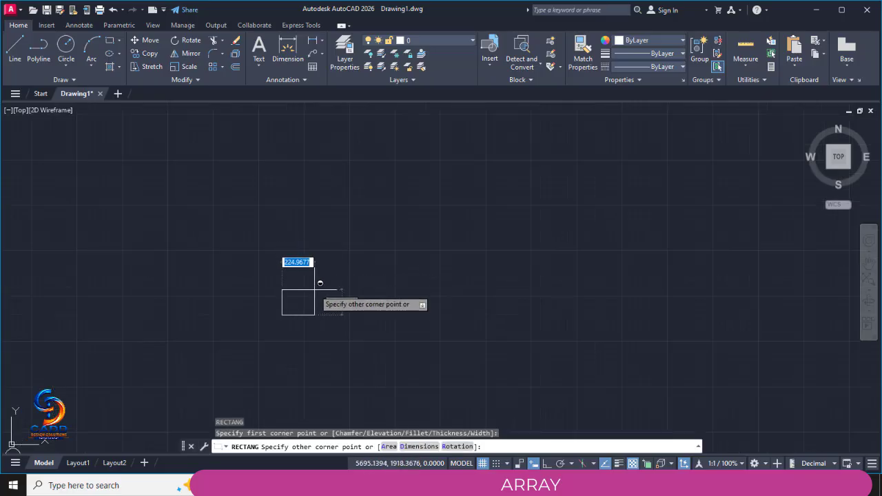
pyautogui.click(311, 287)
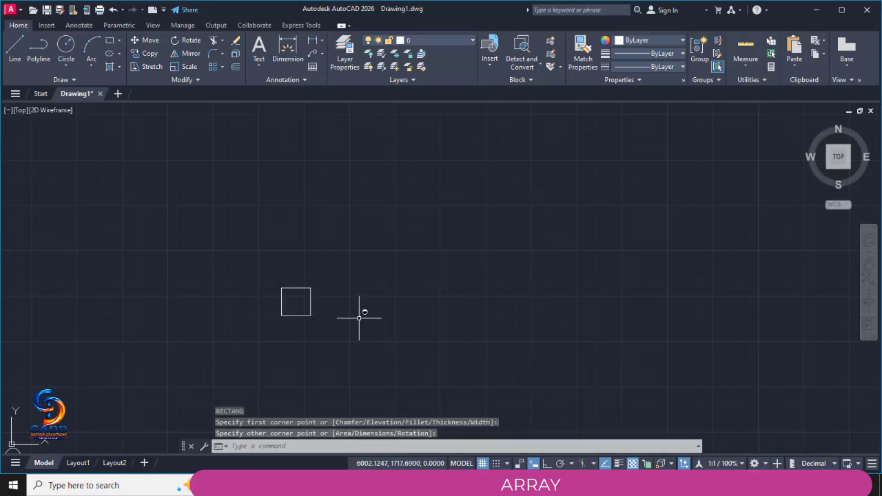
# Step: Start a rectangular array of the small square with 4 columns and 3 rows
pyautogui.write('ar')
pyautogui.press('Return')
pyautogui.click(338, 326)
pyautogui.click(291, 296)
pyautogui.press('Return')
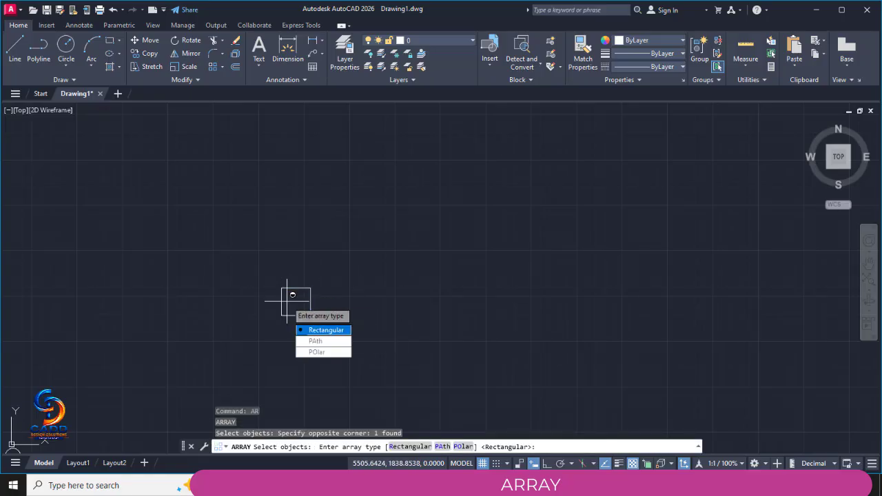
pyautogui.click(321, 330)
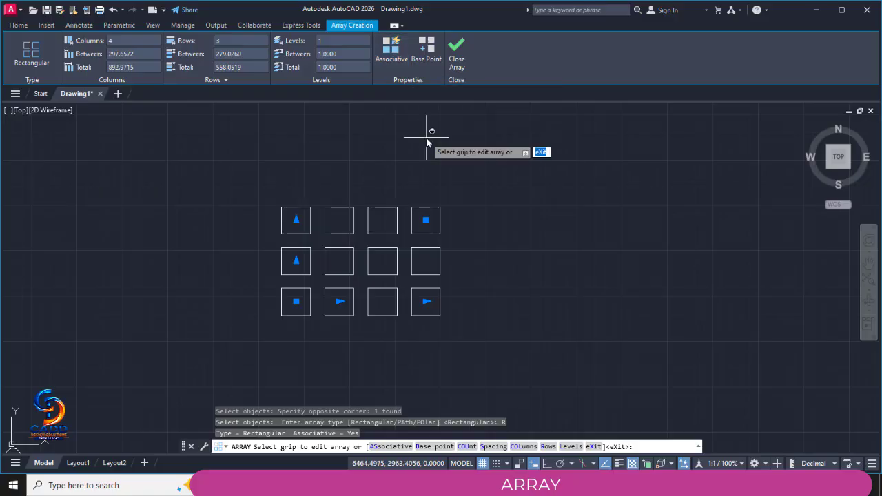
# Step: Set the array's base point at the top midpoint of the second square in the lowest row, finish the array and undo it
pyautogui.click(426, 54)
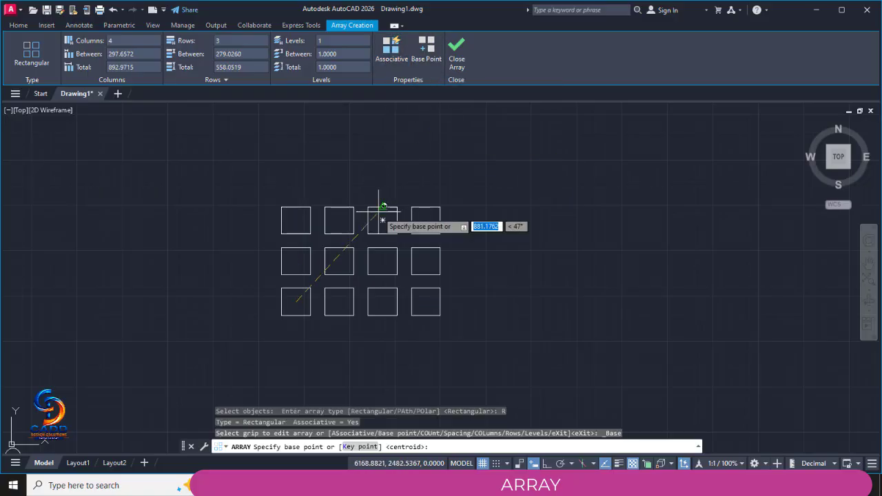
pyautogui.click(339, 287)
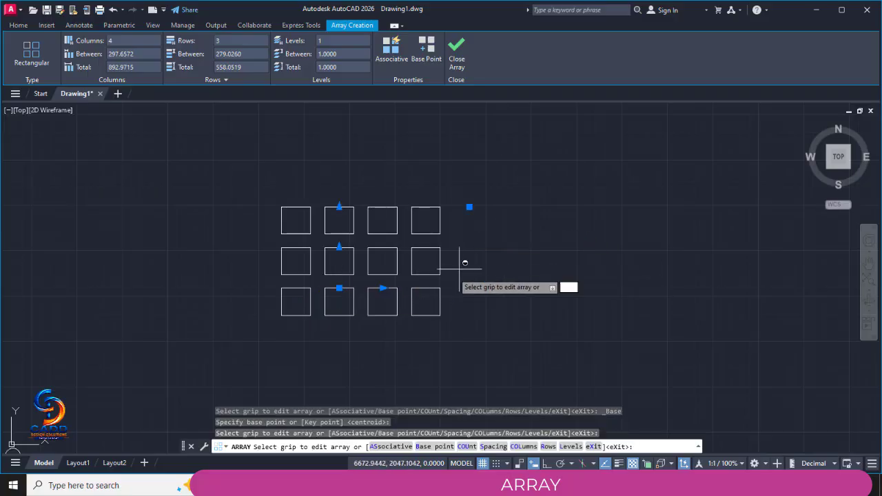
pyautogui.press('Return')
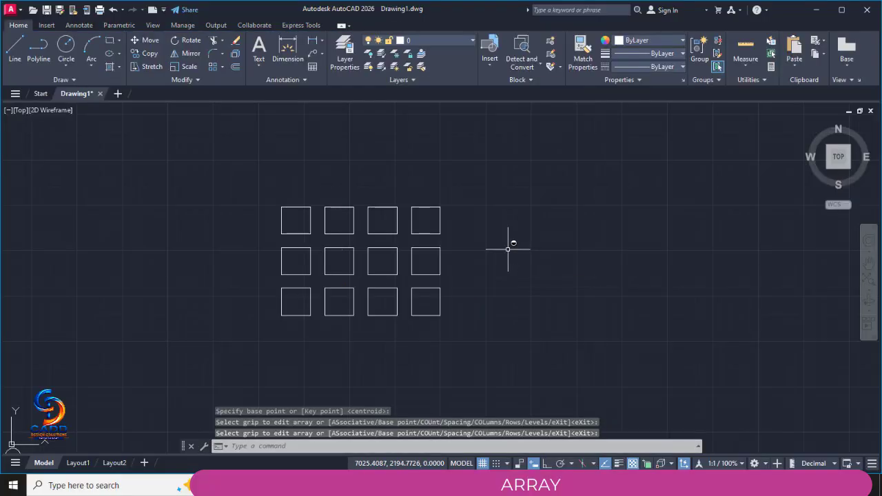
pyautogui.press('Escape')
pyautogui.press('Escape')
pyautogui.press('Escape')
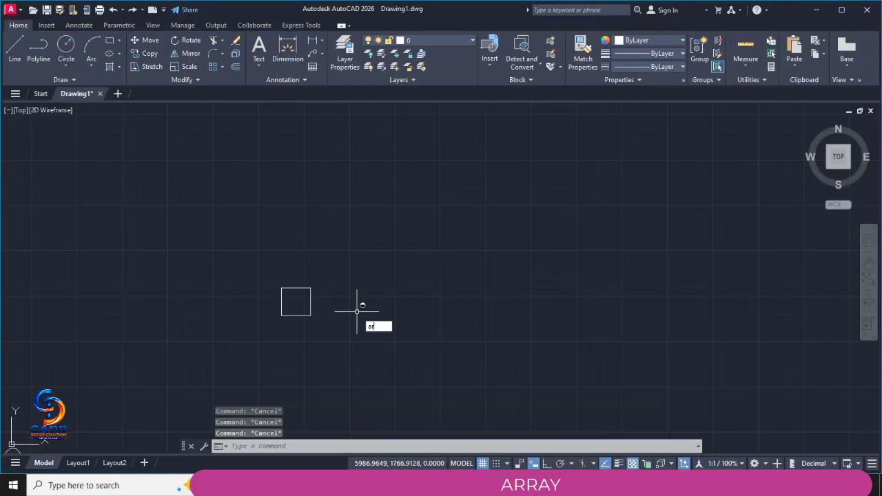
# Step: Create a non-associative rectangular array of the small square with 4 columns and 3 rows
pyautogui.press('Return')
pyautogui.click(315, 331)
pyautogui.click(301, 303)
pyautogui.press('Return')
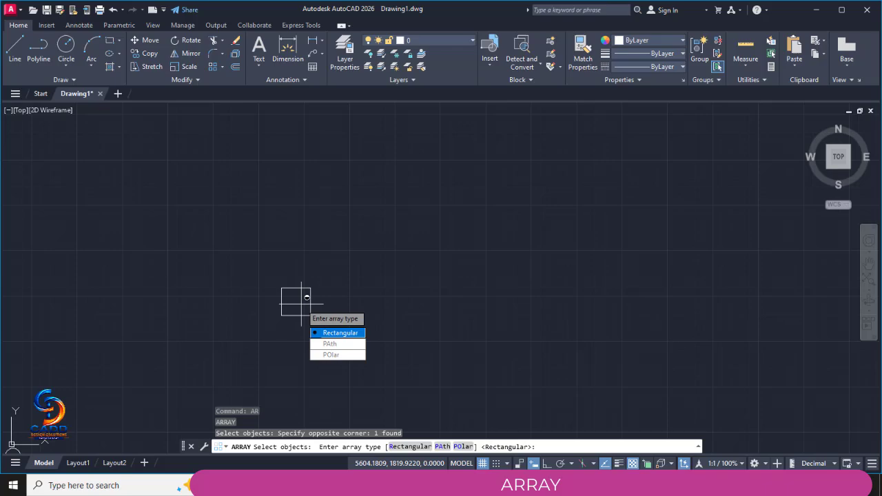
pyautogui.click(322, 334)
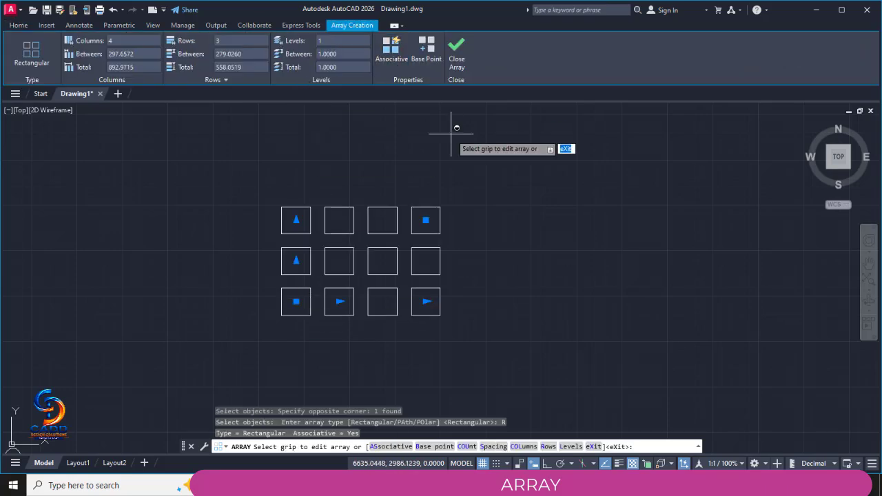
pyautogui.press('Return')
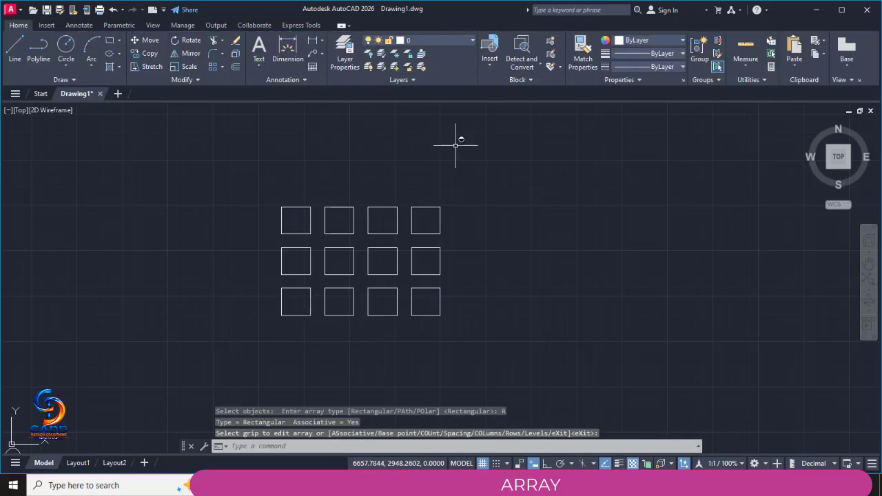
# Step: Erase the two middle squares of the array's second row and turn off the drawing grid
pyautogui.click(354, 257)
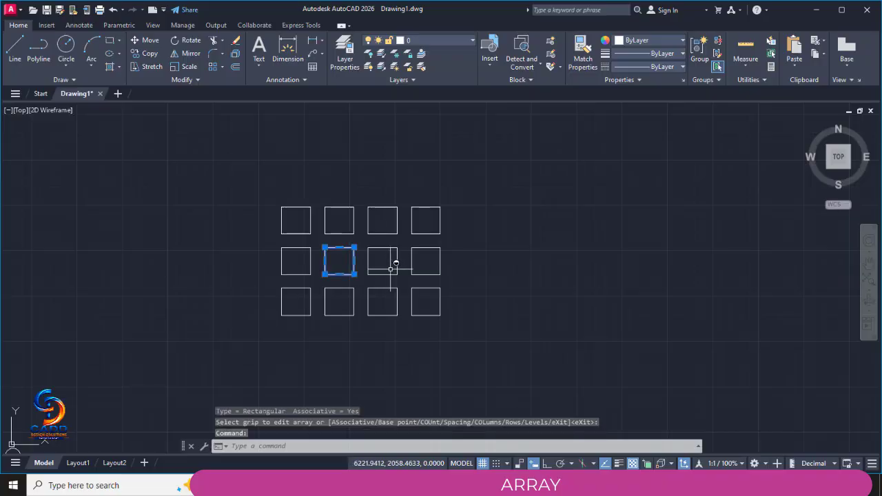
pyautogui.click(396, 261)
pyautogui.press('Delete')
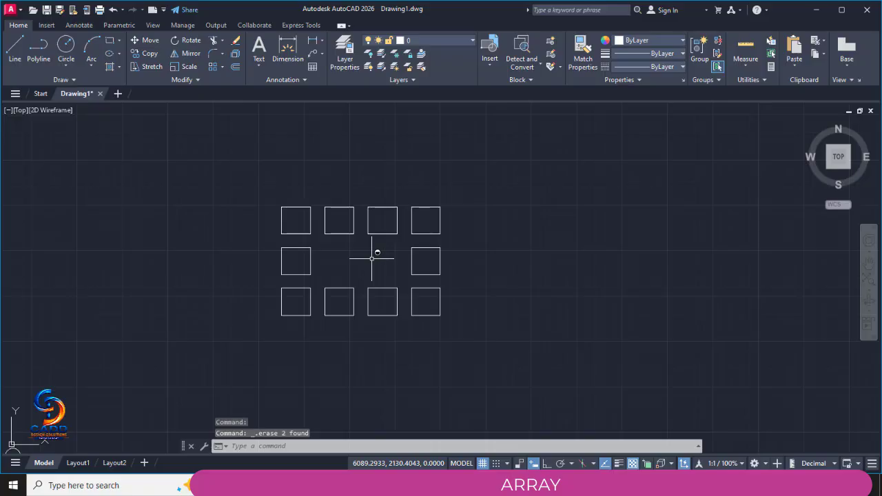
pyautogui.press('F7')
# Step: Start a rectangular array of the ten remaining squares
pyautogui.scroll(-1, 358, 252)
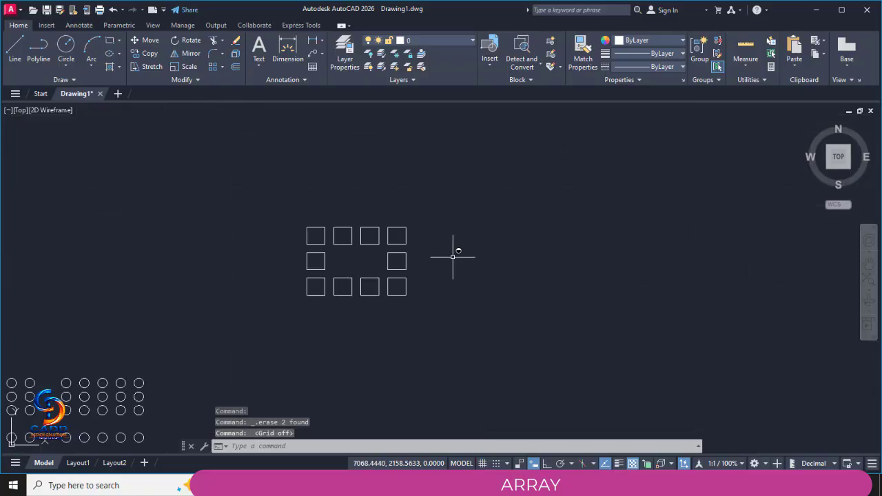
pyautogui.moveTo(457, 256)
pyautogui.mouseDown(button='middle')
pyautogui.moveTo(363, 250)
pyautogui.moveTo(407, 241)
pyautogui.mouseUp(button='middle')
pyautogui.scroll(-1, 349, 246)
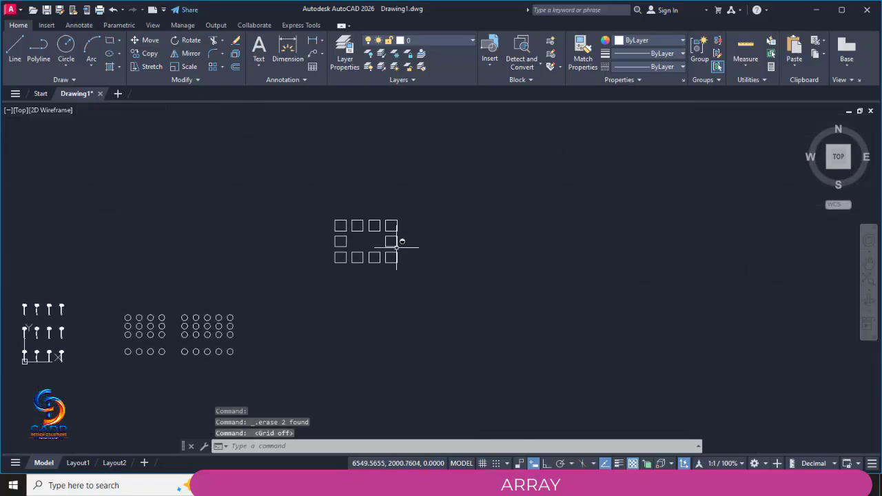
pyautogui.scroll(2, 374, 173)
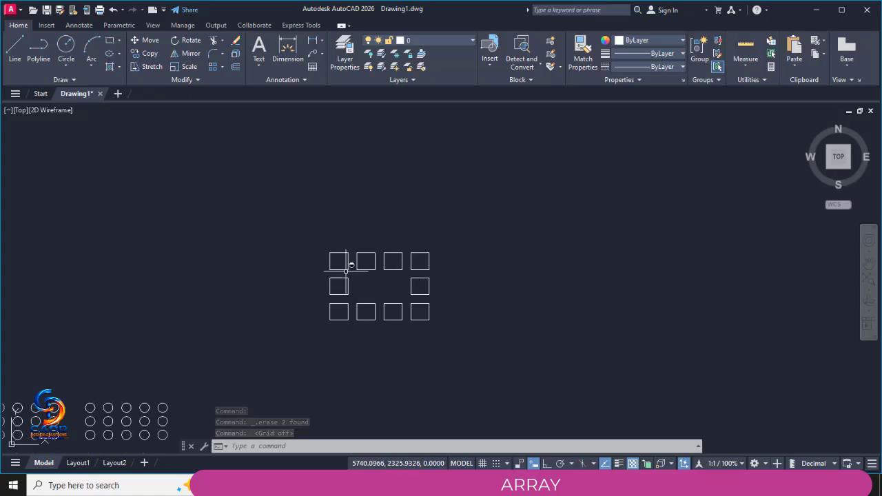
pyautogui.press('Escape')
pyautogui.press('Escape')
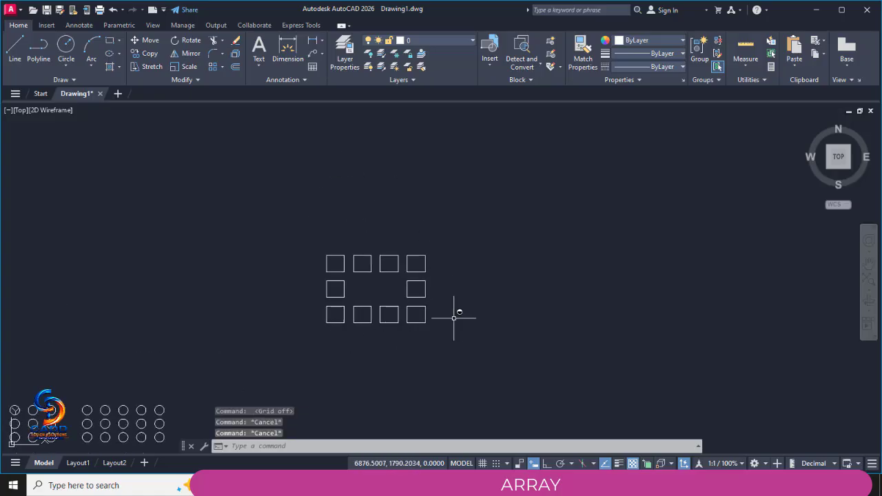
pyautogui.write('ar')
pyautogui.press('Return')
pyautogui.click(313, 237)
pyautogui.click(452, 322)
pyautogui.press('Return')
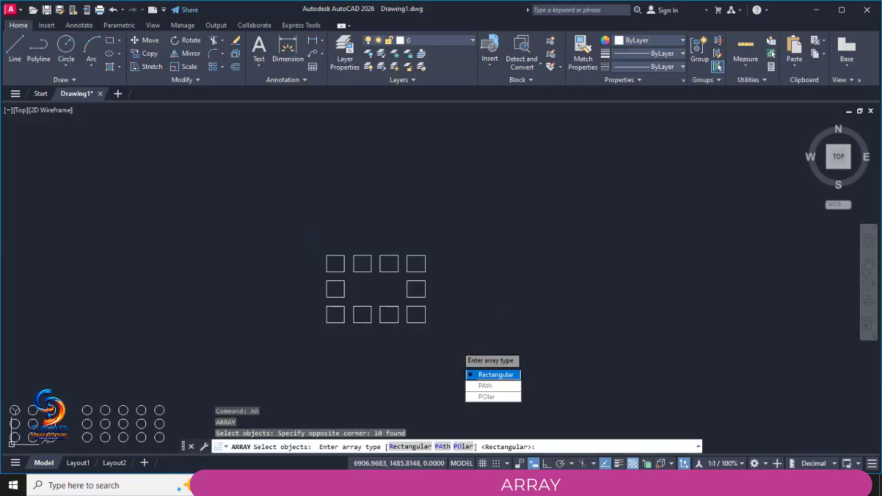
pyautogui.click(481, 379)
# Step: Set the array to 5 columns, trying a column spacing of 1000 before setting it to 2000
pyautogui.scroll(-4, 344, 305)
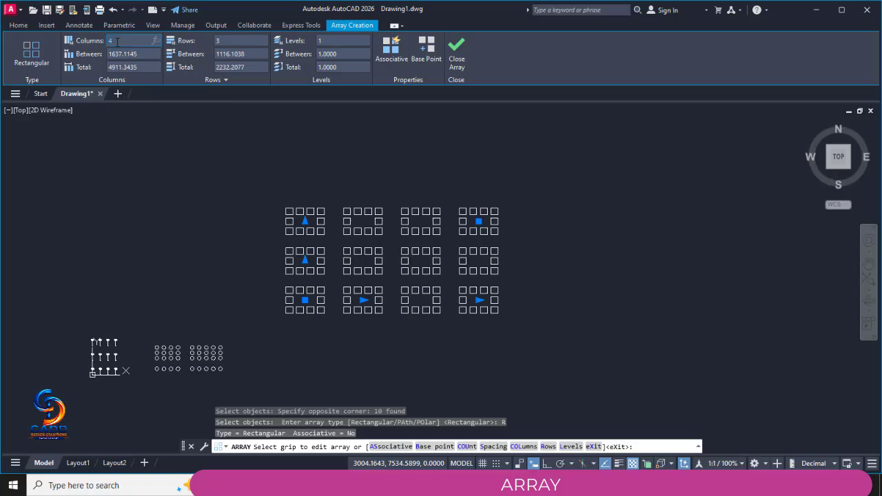
pyautogui.press('Return')
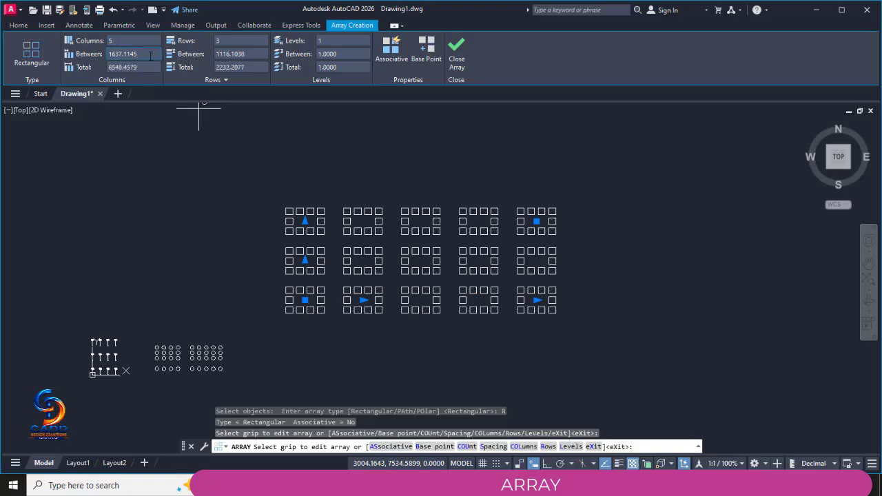
pyautogui.write('1000')
pyautogui.press('Return')
pyautogui.write('2000')
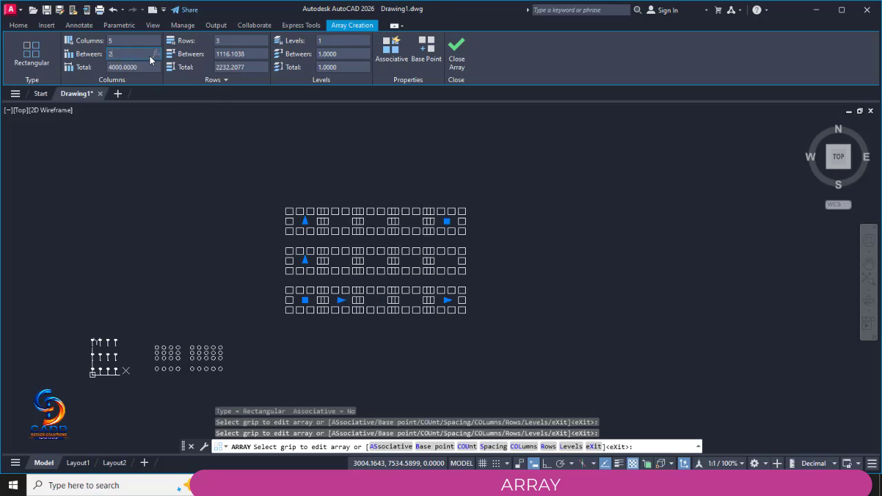
pyautogui.press('Return')
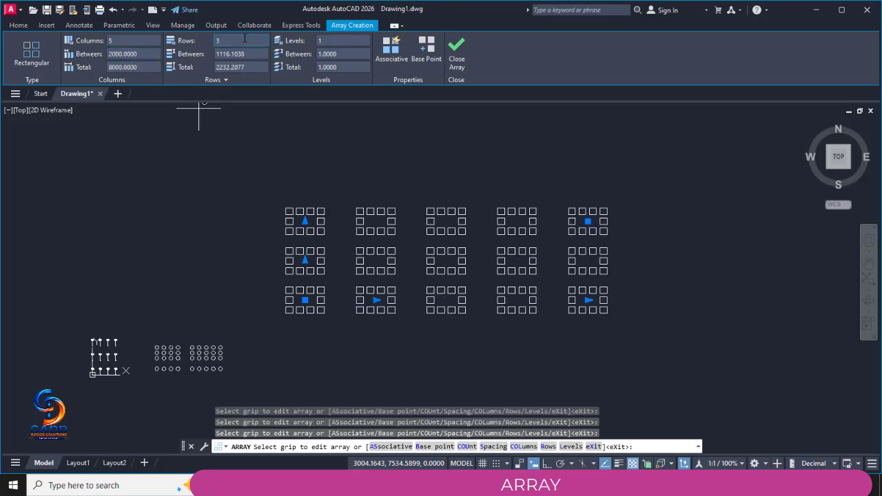
# Step: Set the number of rows to 5 and finish the array of square groups
pyautogui.write('5')
pyautogui.press('Return')
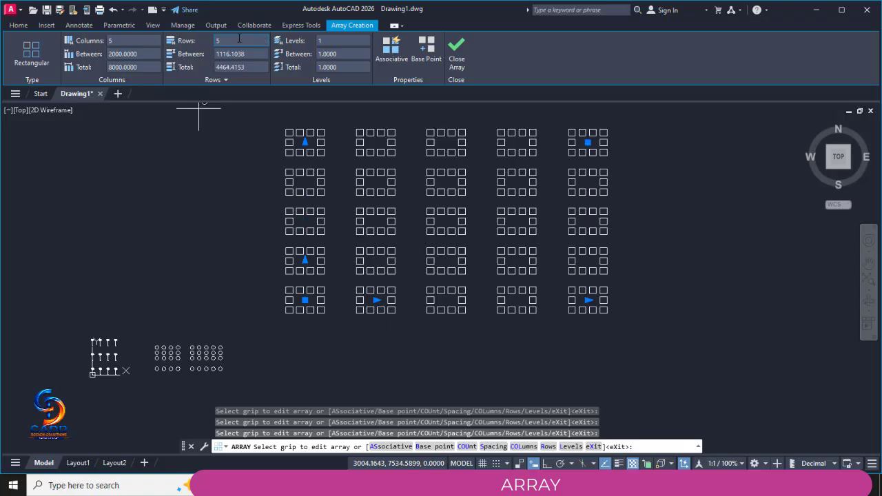
pyautogui.press('Return')
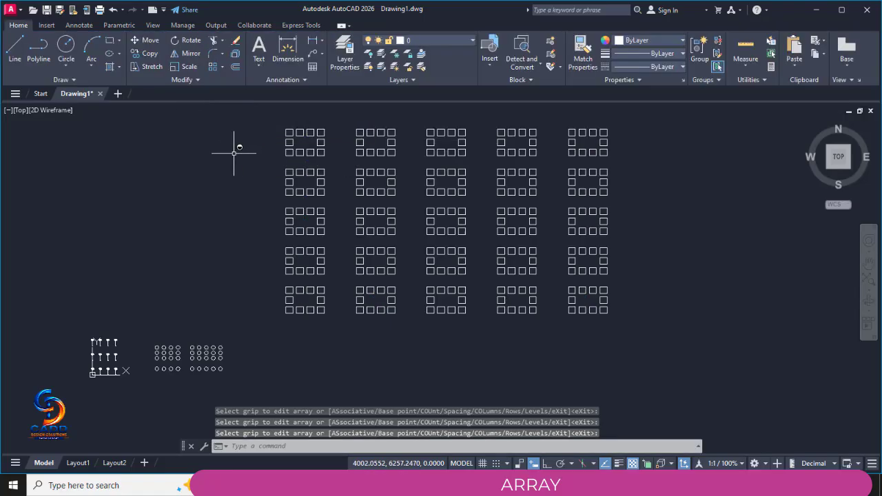
# Step: Examine the finished array and show the available array types, then close the list
pyautogui.scroll(4, 319, 224)
pyautogui.moveTo(338, 209)
pyautogui.mouseDown(button='middle')
pyautogui.moveTo(262, 257)
pyautogui.moveTo(311, 262)
pyautogui.moveTo(405, 239)
pyautogui.mouseUp(button='middle')
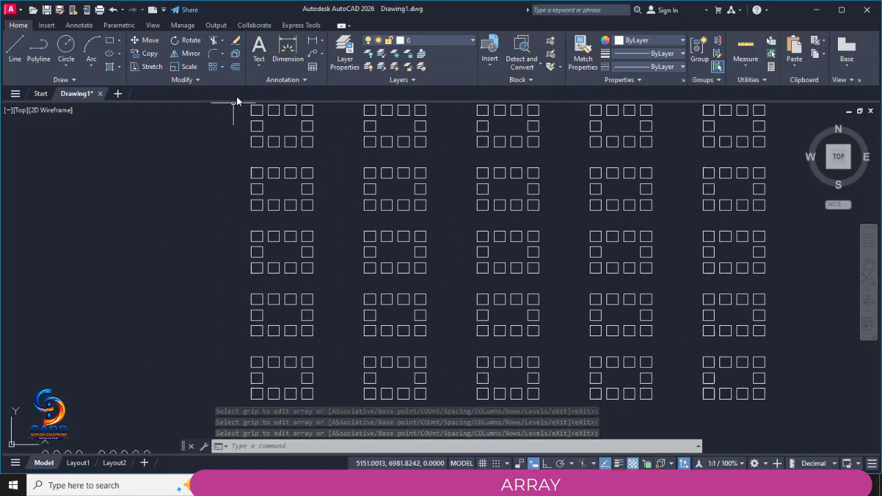
pyautogui.click(222, 66)
pyautogui.scroll(-4, 249, 221)
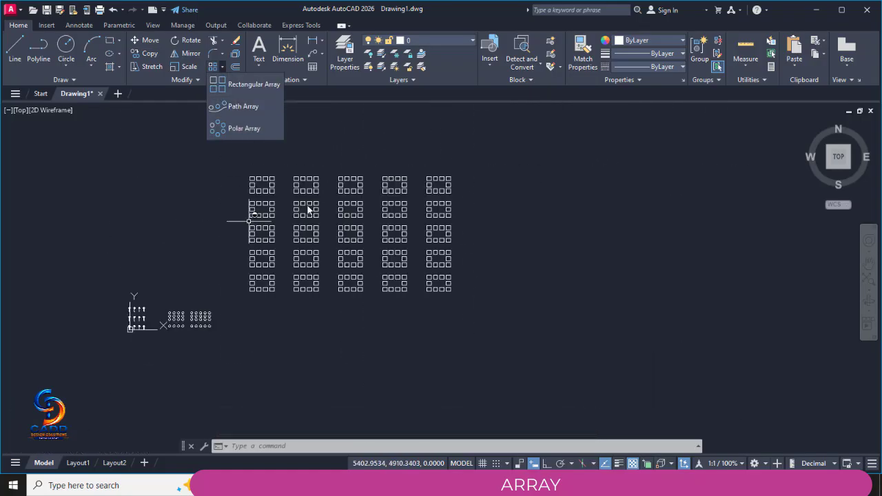
pyautogui.press('Escape')
pyautogui.press('Escape')
# Step: Draw a small rectangle in the empty space to the right of the arrayed square groups
pyautogui.moveTo(490, 254); pyautogui.dragTo(226, 246, button='middle')
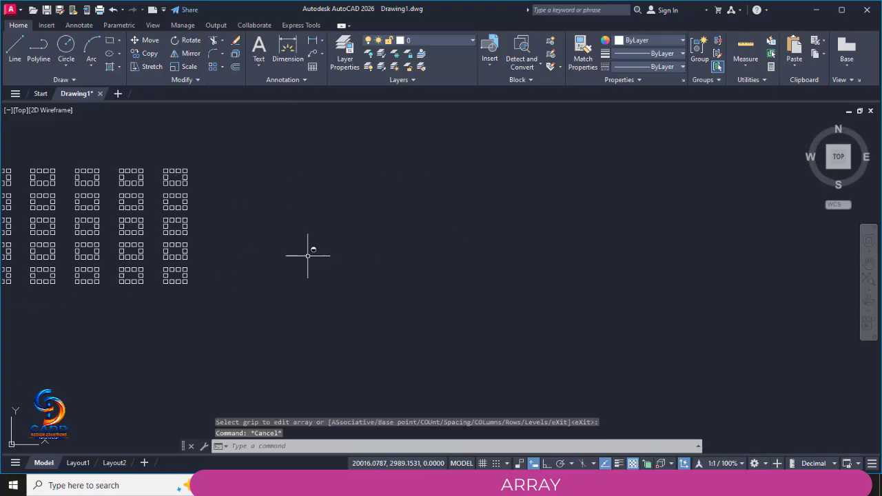
pyautogui.write('rec')
pyautogui.press('Return')
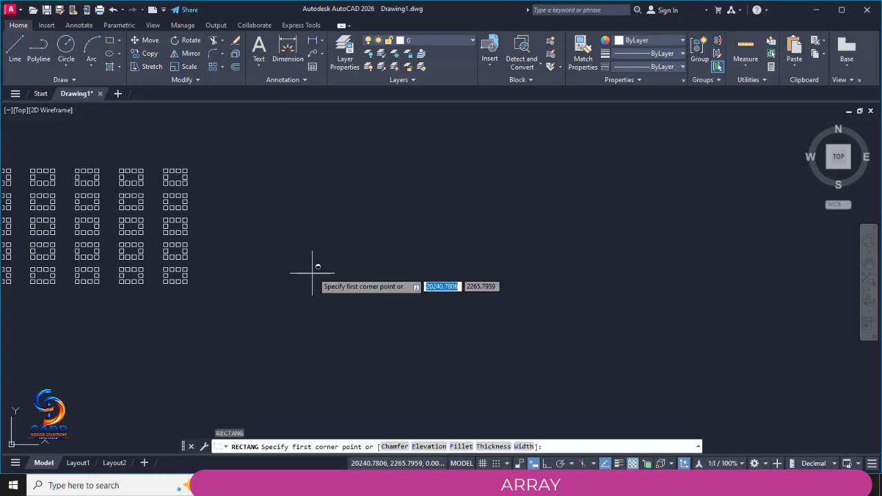
pyautogui.click(303, 296)
pyautogui.click(322, 269)
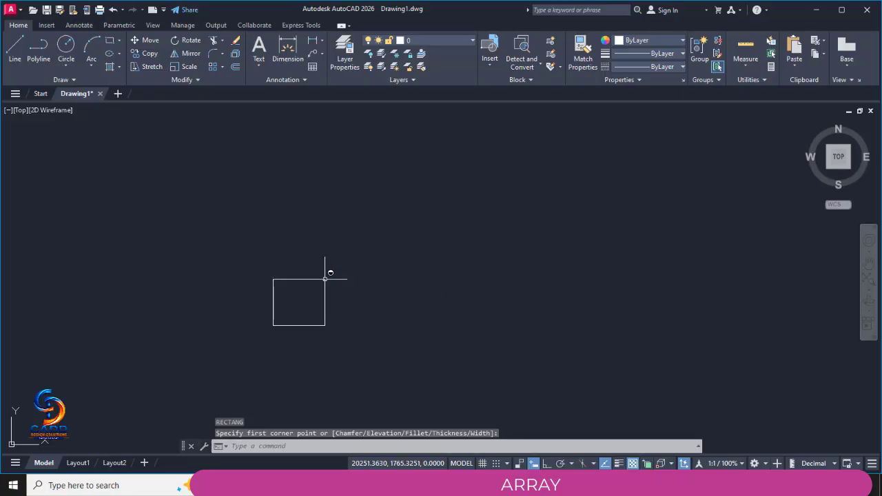
# Step: Draw a wide, upward-bulging three-point arc that starts at the centre of the small rectangle and extends to the right
pyautogui.scroll(-4, 324, 270)
pyautogui.moveTo(342, 230); pyautogui.dragTo(262, 232, button='middle')
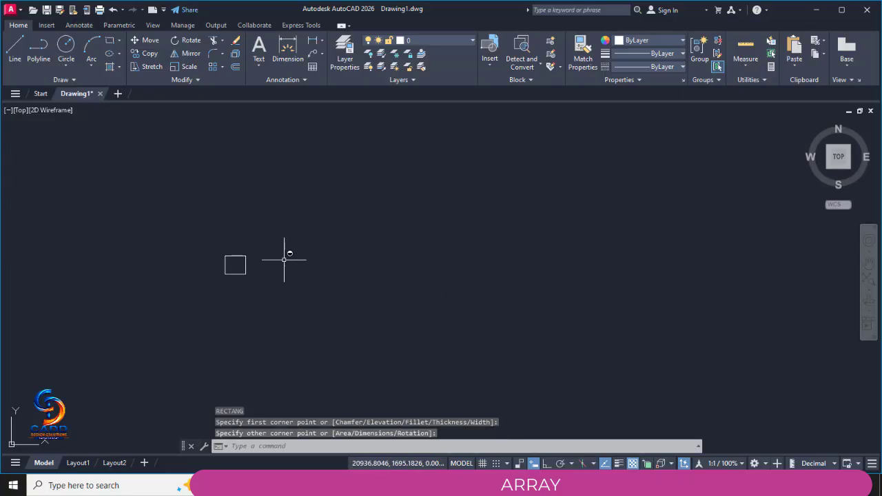
pyautogui.click(91, 65)
pyautogui.click(104, 84)
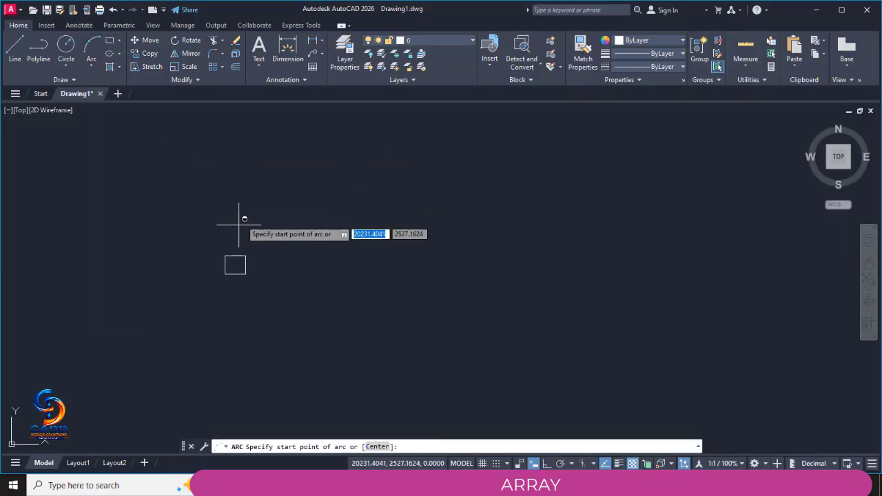
pyautogui.click(235, 263)
pyautogui.click(386, 183)
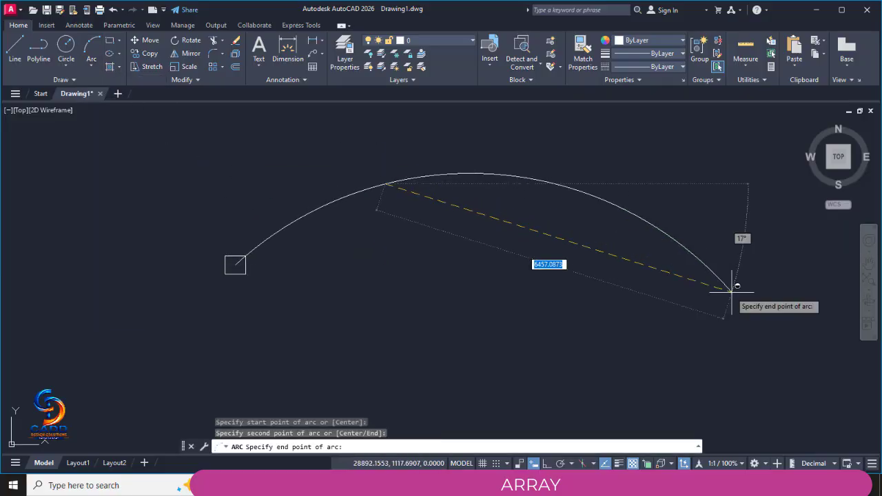
pyautogui.click(736, 272)
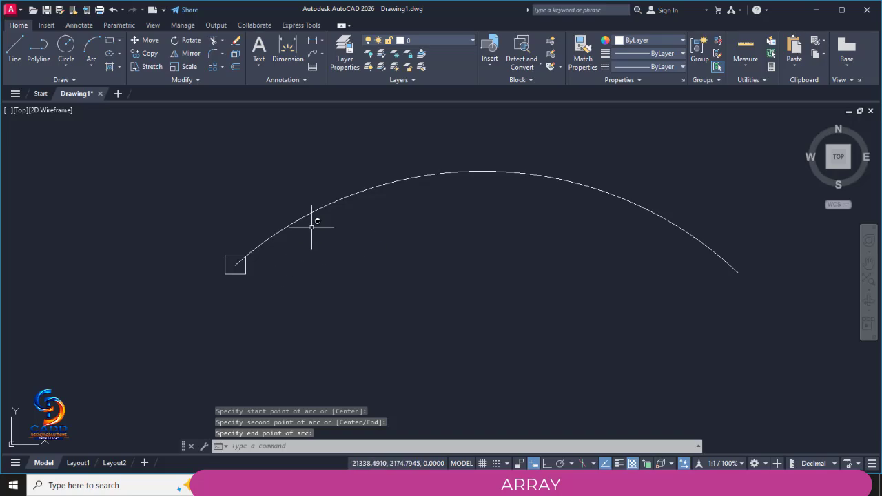
# Step: Explode the rectangular array of palm trees into separate blocks
pyautogui.scroll(-2, 425, 283)
pyautogui.moveTo(410, 290); pyautogui.dragTo(812, 308, button='middle')
pyautogui.scroll(-4, 217, 283)
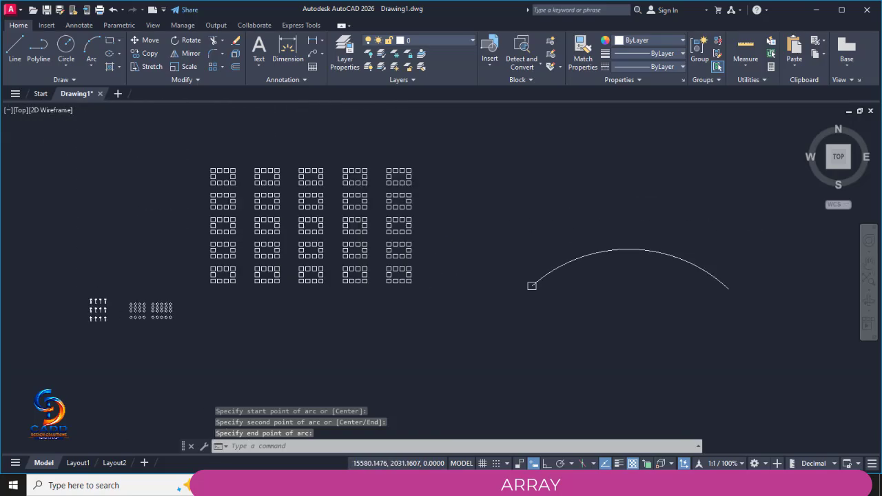
pyautogui.moveTo(209, 282); pyautogui.dragTo(490, 222, button='middle')
pyautogui.scroll(6, 437, 226)
pyautogui.moveTo(367, 312); pyautogui.dragTo(483, 221, button='middle')
pyautogui.scroll(4, 472, 216)
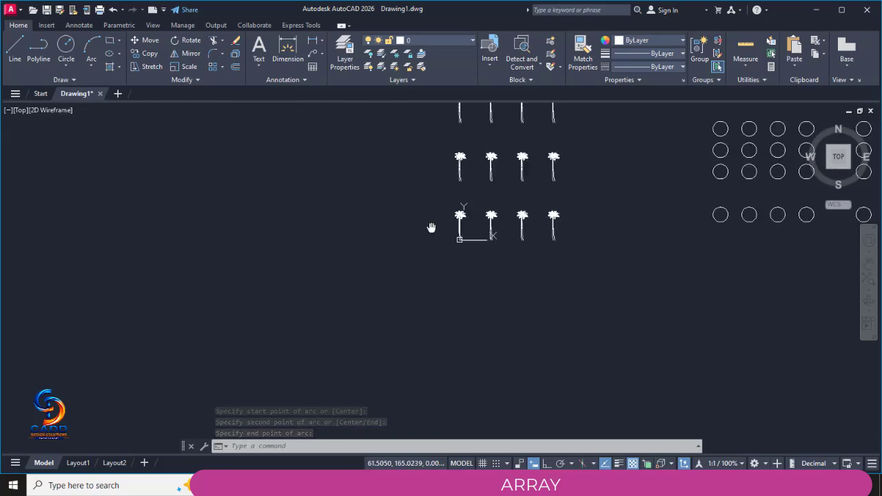
pyautogui.moveTo(431, 228); pyautogui.dragTo(328, 302, button='middle')
pyautogui.write('x')
pyautogui.press('Return')
pyautogui.click(393, 236)
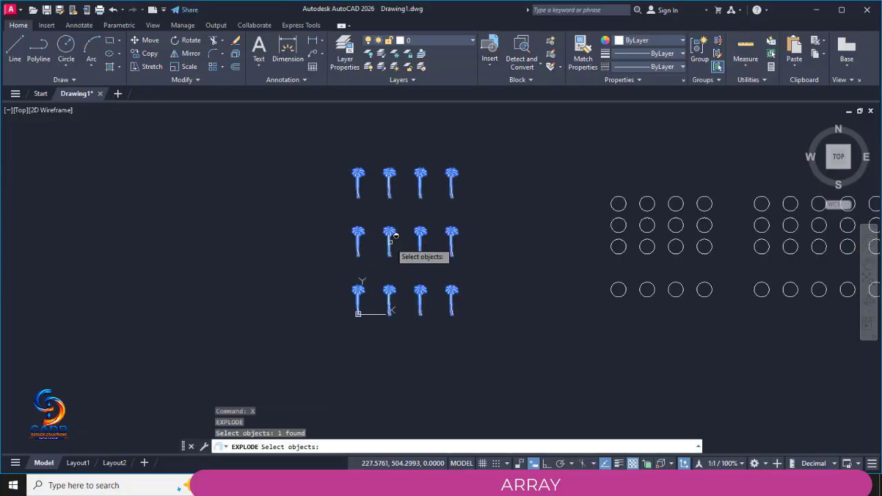
pyautogui.press('Return')
pyautogui.press('Return')
# Step: Move the second palm tree of the middle row into the small rectangle at the arc's start, using its trunk base as base point
pyautogui.write('m')
pyautogui.press('Return')
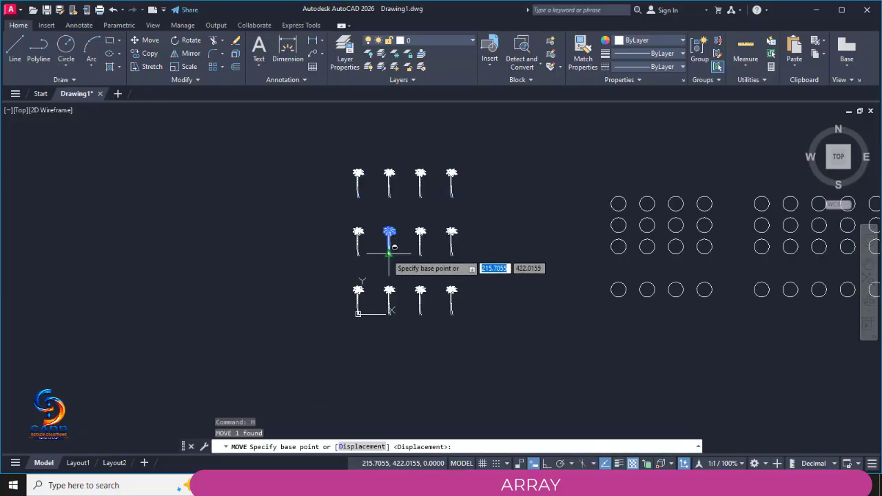
pyautogui.click(389, 254)
pyautogui.scroll(-4, 270, 275)
pyautogui.moveTo(372, 262); pyautogui.dragTo(142, 280, button='middle')
pyautogui.moveTo(779, 276); pyautogui.dragTo(147, 274, button='middle')
pyautogui.moveTo(411, 268); pyautogui.dragTo(252, 220, button='middle')
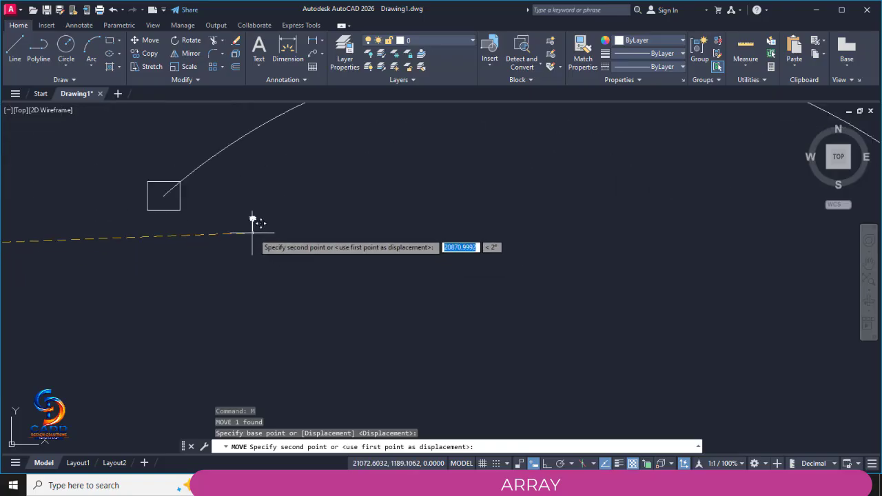
pyautogui.scroll(5, 152, 191)
pyautogui.press('Escape')
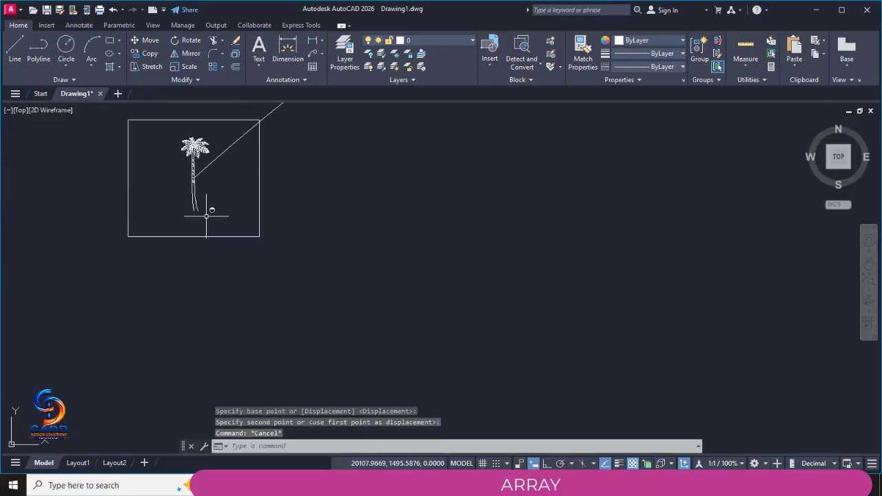
# Step: Switch the moved palm tree block from its side view to its top view and deselect it
pyautogui.click(201, 206)
pyautogui.click(204, 201)
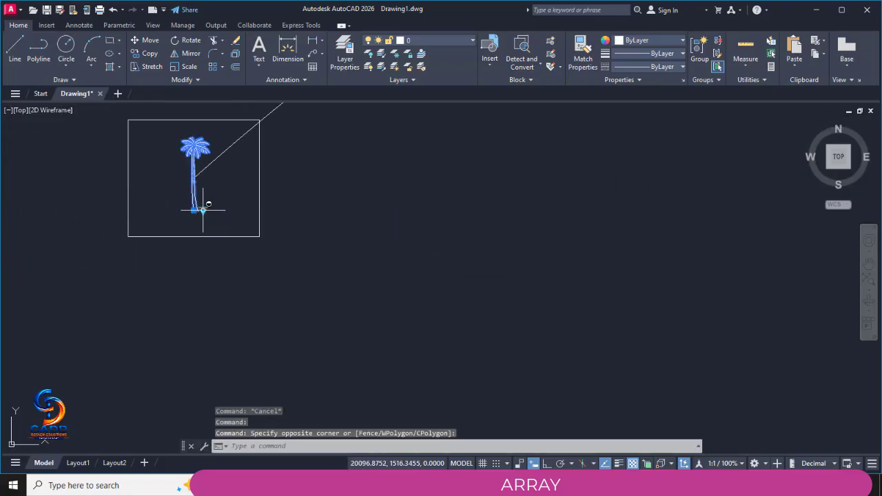
pyautogui.click(202, 209)
pyautogui.click(223, 220)
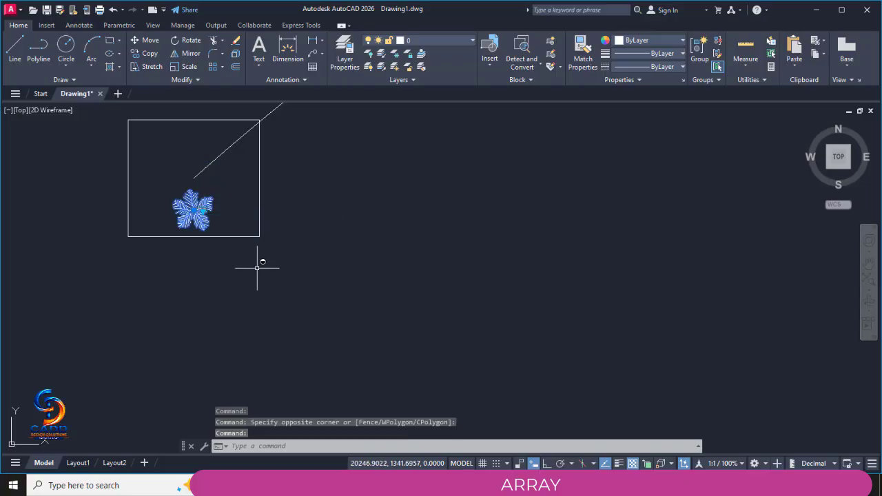
pyautogui.press('Escape')
pyautogui.press('Escape')
# Step: Erase the small rectangle around the palm tree
pyautogui.click(241, 222)
pyautogui.click(243, 222)
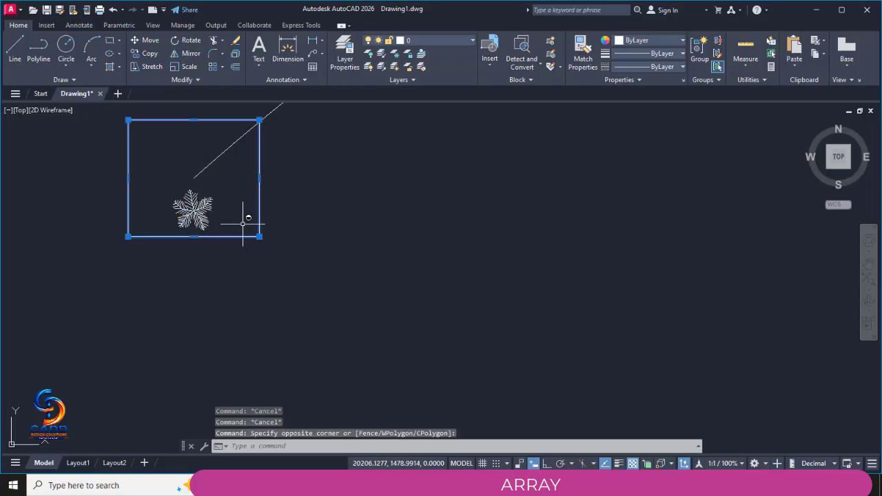
pyautogui.press('Delete')
# Step: Create a path array of the top-view palm tree along the arc, keeping the default spacing
pyautogui.scroll(-4, 248, 238)
pyautogui.moveTo(253, 228); pyautogui.dragTo(153, 296, button='middle')
pyautogui.scroll(-2, 153, 296)
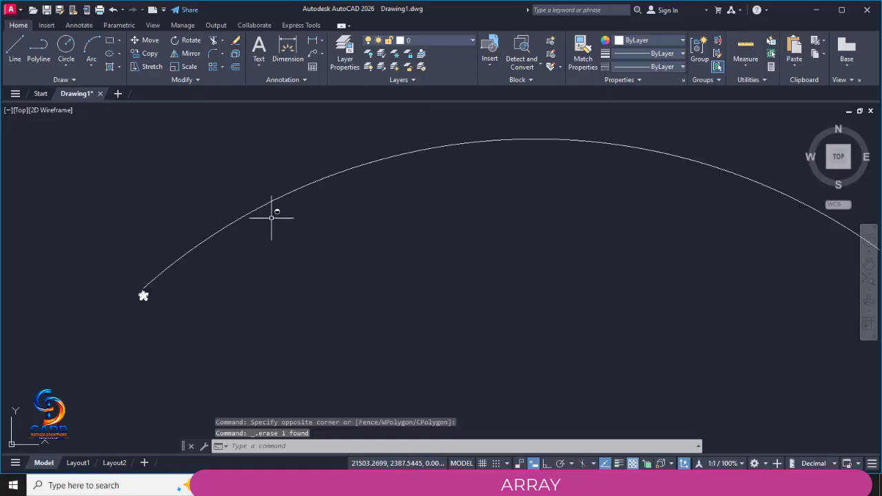
pyautogui.scroll(3, 99, 300)
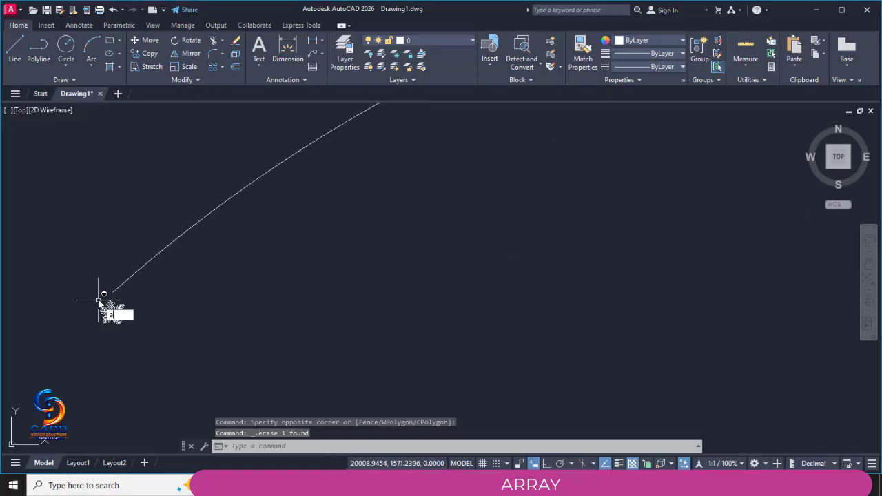
pyautogui.write('ar')
pyautogui.press('Return')
pyautogui.click(111, 311)
pyautogui.press('Return')
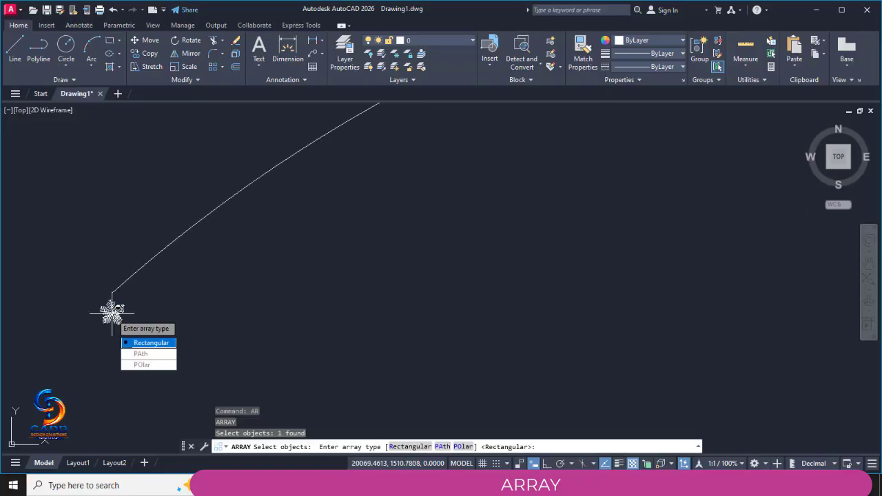
pyautogui.click(140, 353)
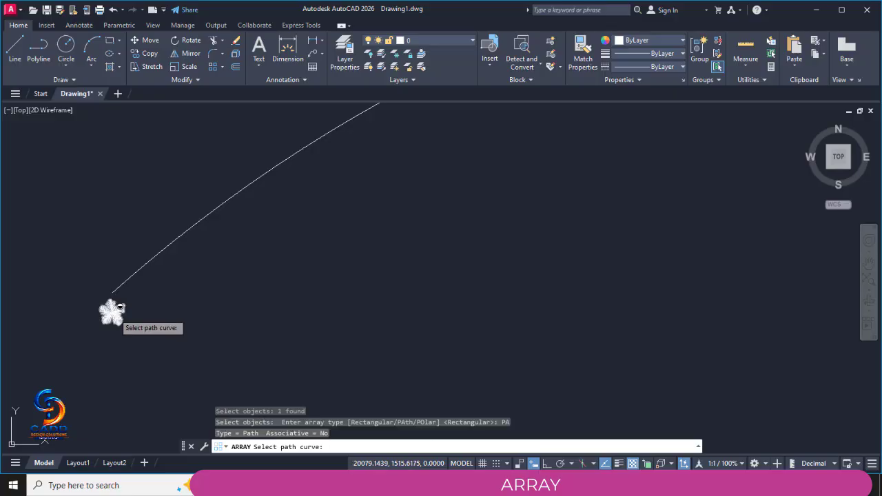
pyautogui.click(136, 274)
pyautogui.scroll(-2, 136, 274)
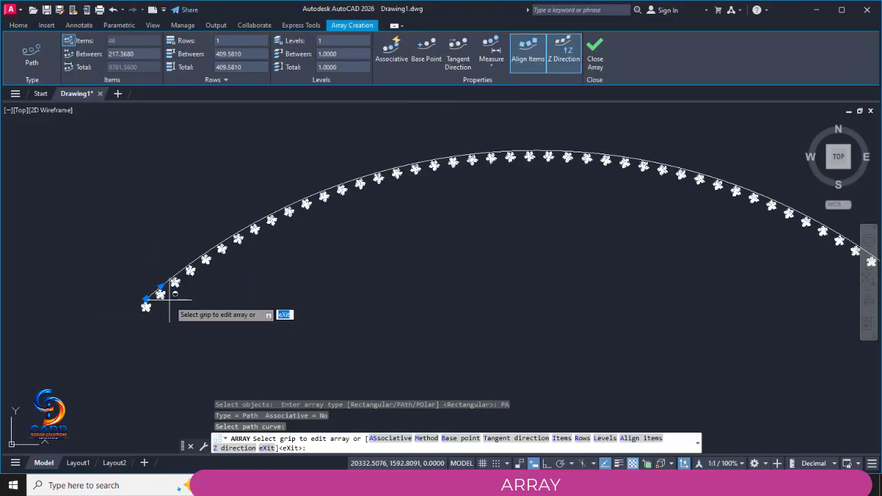
pyautogui.scroll(-1, 266, 301)
pyautogui.scroll(2, 274, 281)
pyautogui.press('Return')
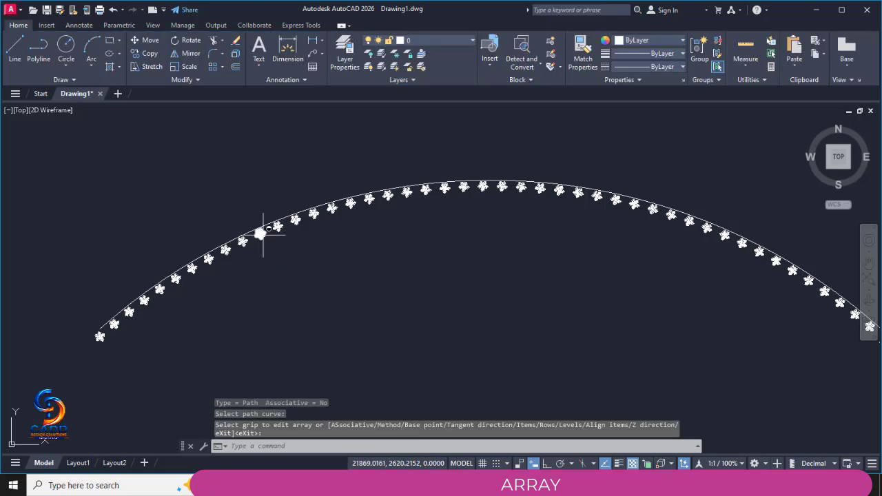
# Step: Erase the arc and look over the palm trees arrayed along it
pyautogui.click(627, 212)
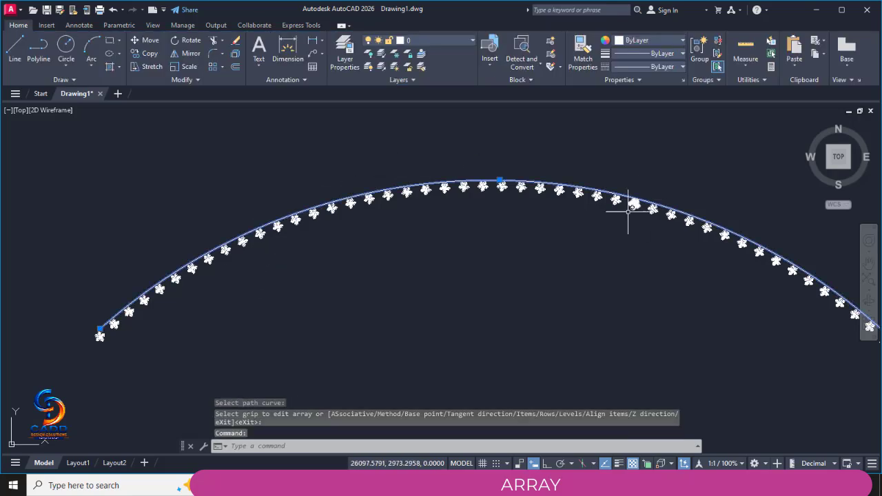
pyautogui.press('Delete')
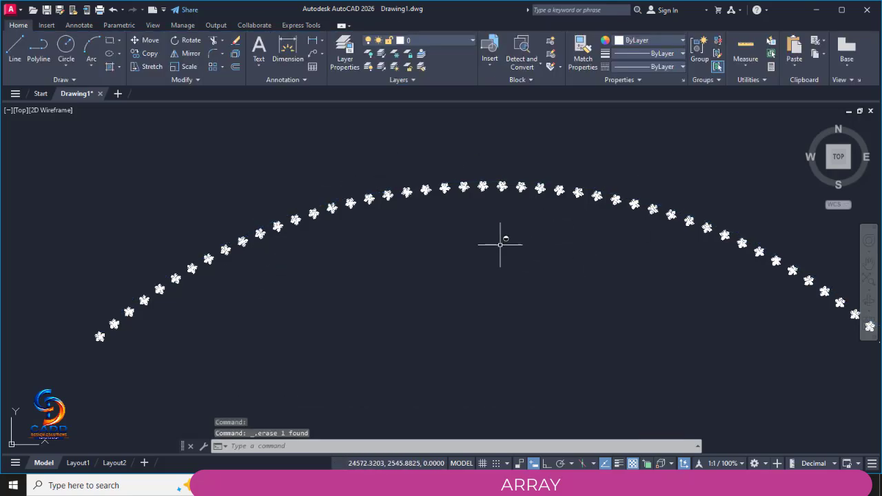
pyautogui.moveTo(500, 244); pyautogui.dragTo(418, 212, button='middle')
pyautogui.scroll(-4, 356, 234)
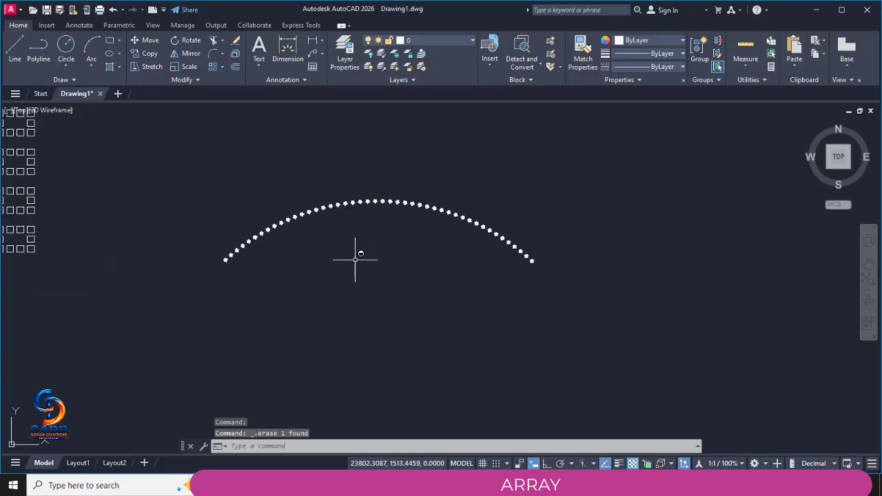
# Step: Undo the erasing of the arc and the path array of palm trees
pyautogui.scroll(2, 296, 242)
pyautogui.moveTo(309, 256); pyautogui.dragTo(240, 260, button='middle')
pyautogui.hotkey('ctrl', 'z')
pyautogui.hotkey('ctrl', 'z')
pyautogui.hotkey('ctrl', 'z')
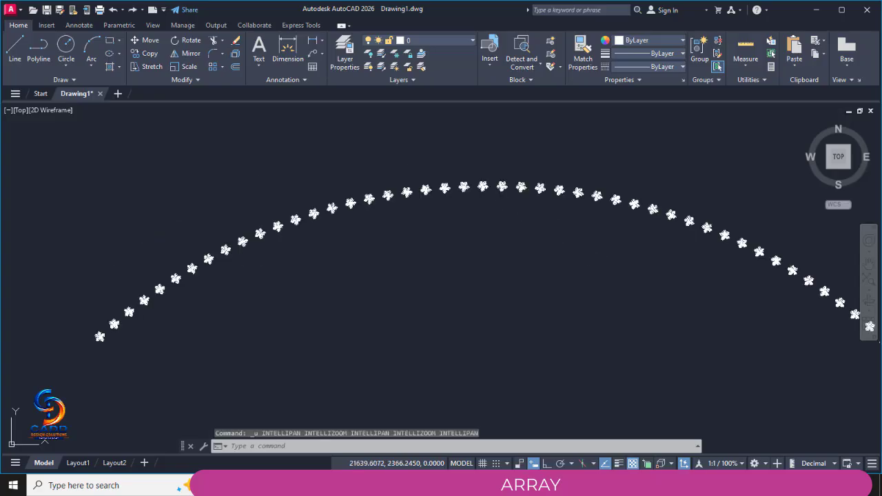
# Step: Erase the arc next to the single top-view palm tree
pyautogui.scroll(-2, 283, 263)
pyautogui.moveTo(284, 262); pyautogui.dragTo(279, 227)
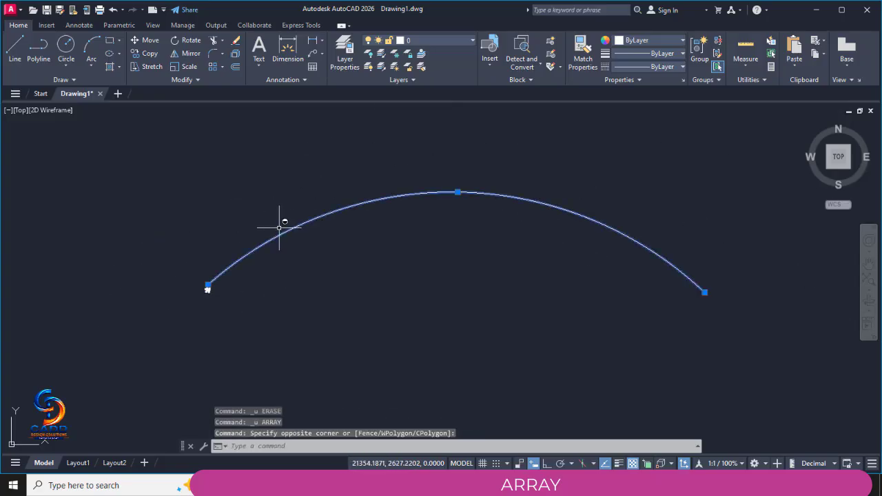
pyautogui.press('Delete')
# Step: Draw a wavy spline through six points with two crests and two troughs, starting at the centre of the top-view palm tree
pyautogui.write('s')
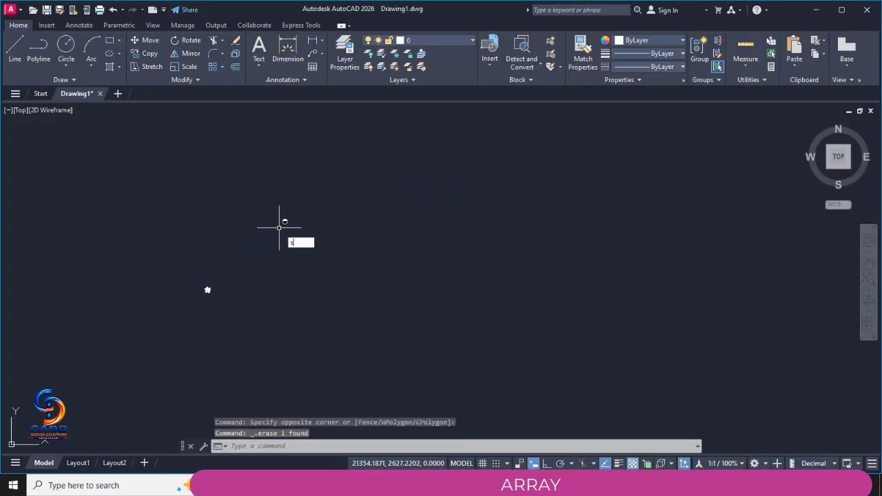
pyautogui.write('pl')
pyautogui.press('Return')
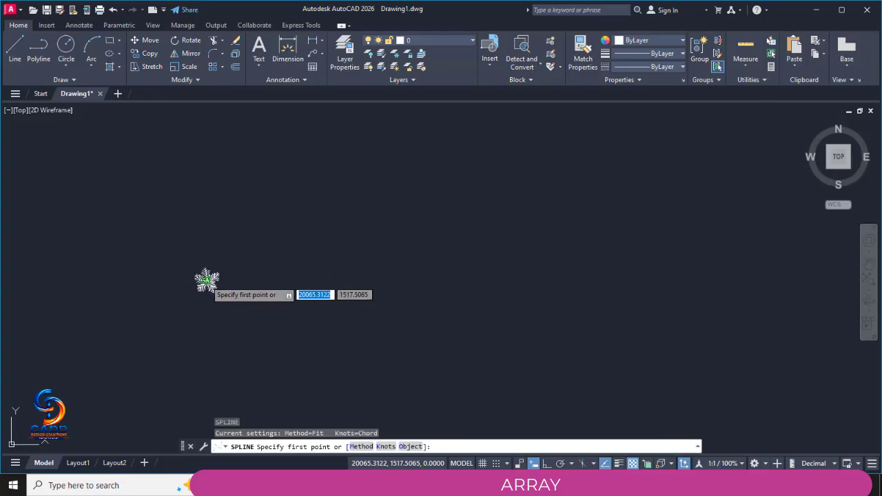
pyautogui.click(207, 281)
pyautogui.click(293, 182)
pyautogui.click(379, 289)
pyautogui.click(486, 171)
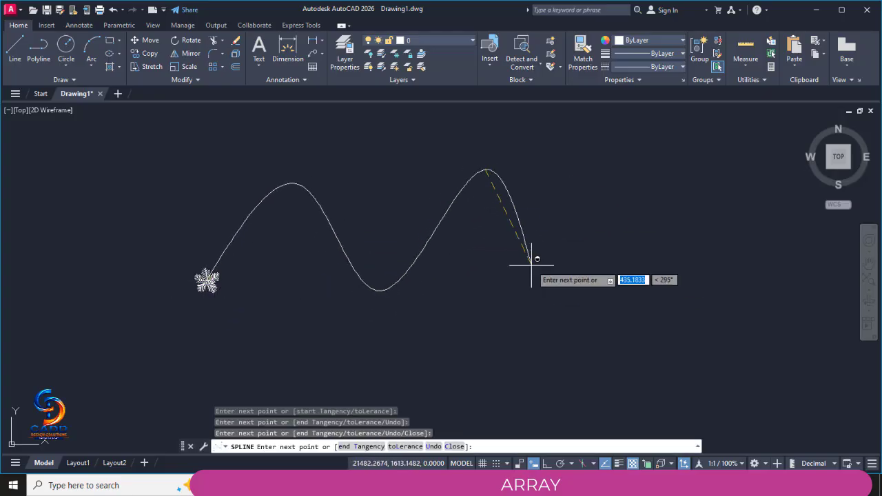
pyautogui.click(577, 299)
pyautogui.rightClick(691, 198)
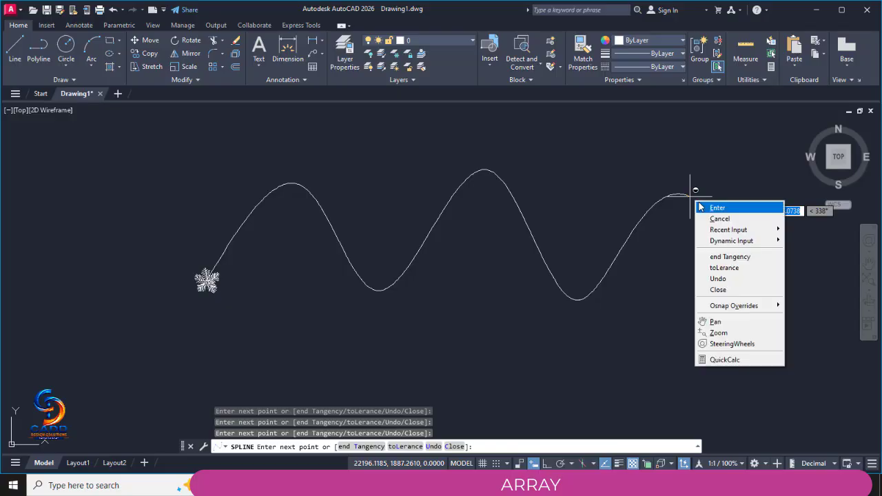
pyautogui.click(700, 207)
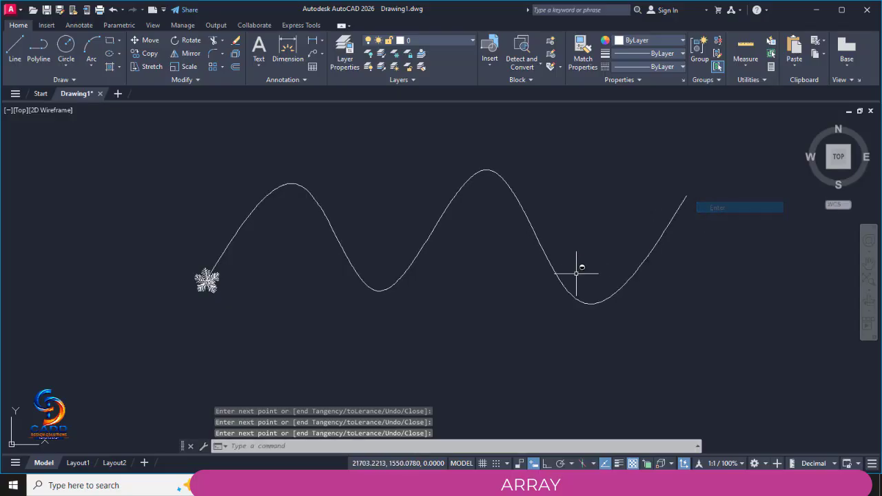
# Step: Create a path array of the top-view palm tree along the wavy spline, then select the spline to check it and deselect it
pyautogui.click(223, 68)
pyautogui.click(230, 108)
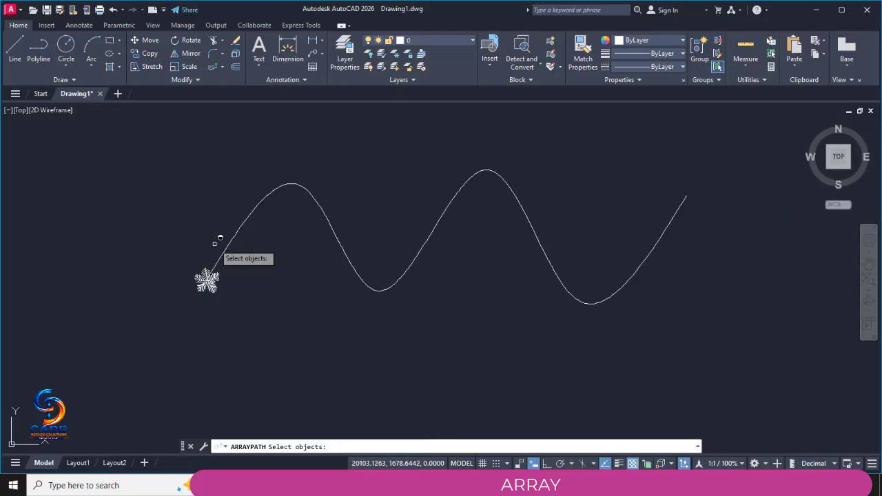
pyautogui.click(208, 278)
pyautogui.press('Return')
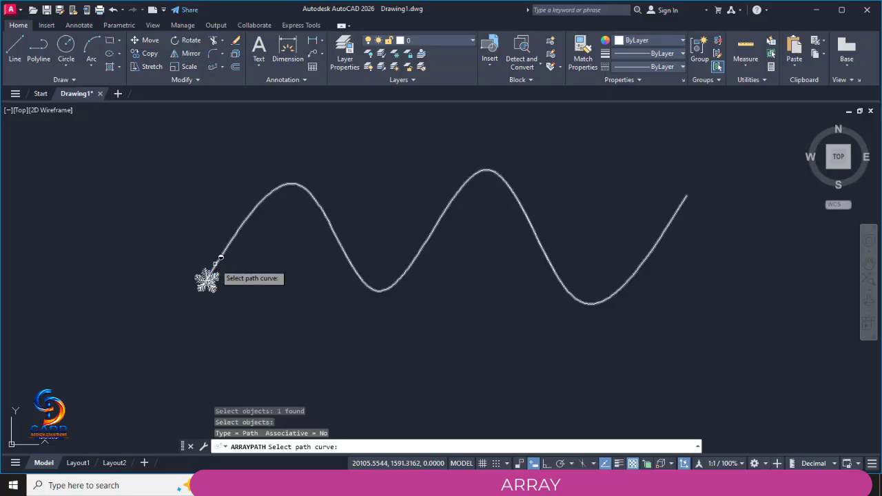
pyautogui.click(221, 257)
pyautogui.press('Escape')
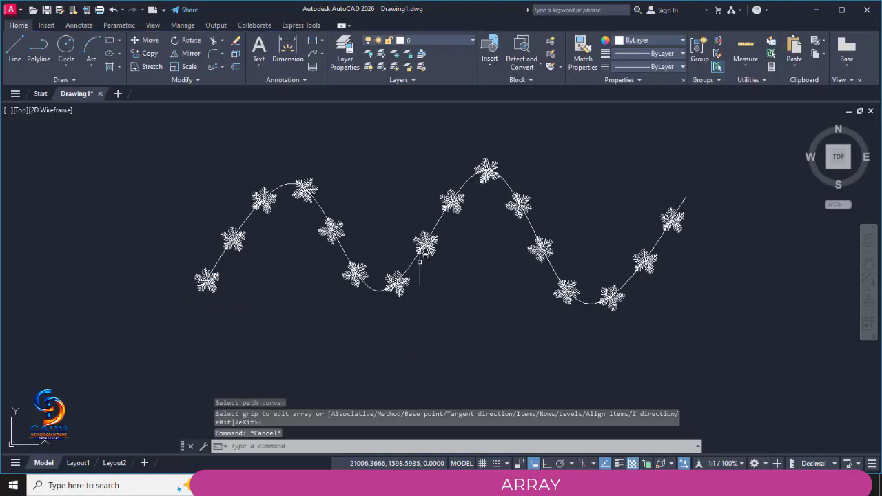
pyautogui.click(410, 263)
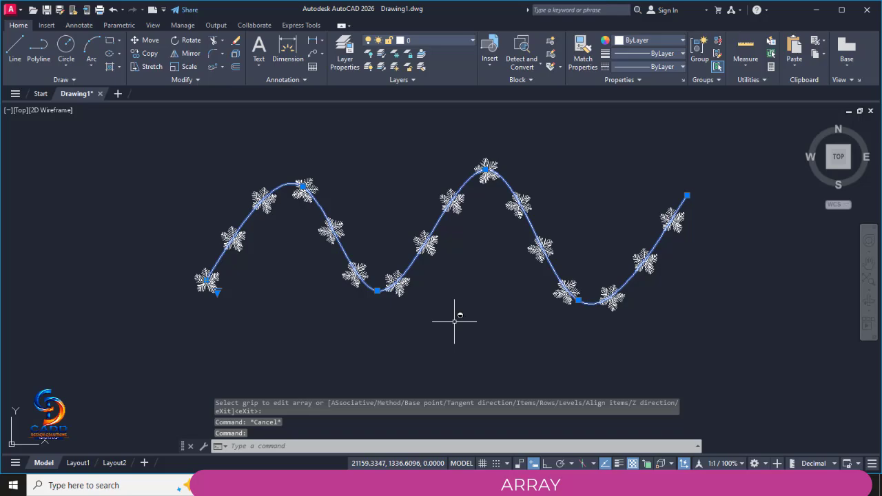
pyautogui.press('Escape')
# Step: Move the wavy spline with its palm tree path array next to the array of squares
pyautogui.scroll(-2, 358, 335)
pyautogui.moveTo(360, 334); pyautogui.dragTo(579, 276, button='middle')
pyautogui.scroll(-1, 551, 281)
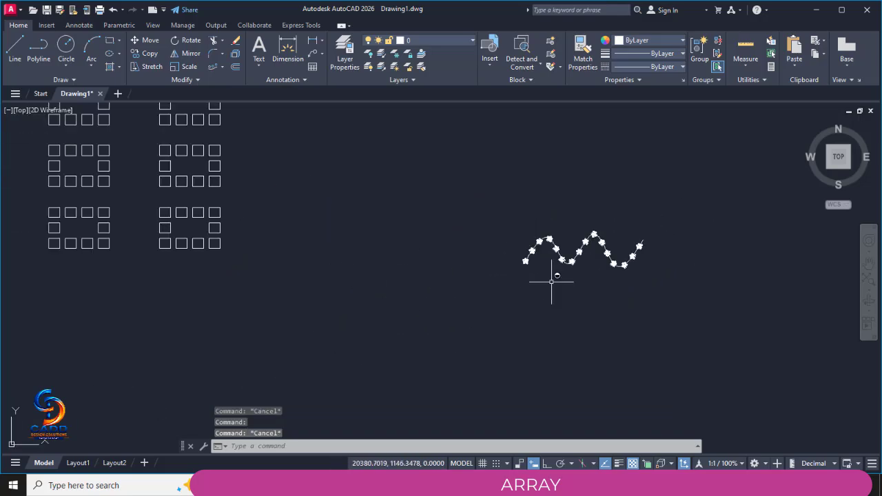
pyautogui.moveTo(651, 299); pyautogui.dragTo(655, 350, button='middle')
pyautogui.click(667, 343)
pyautogui.click(510, 268)
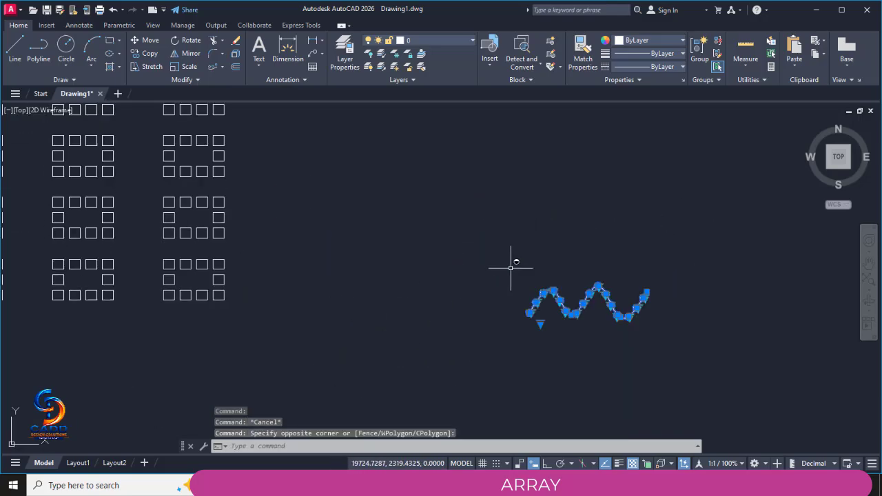
pyautogui.write('m')
pyautogui.press('Return')
pyautogui.click(587, 342)
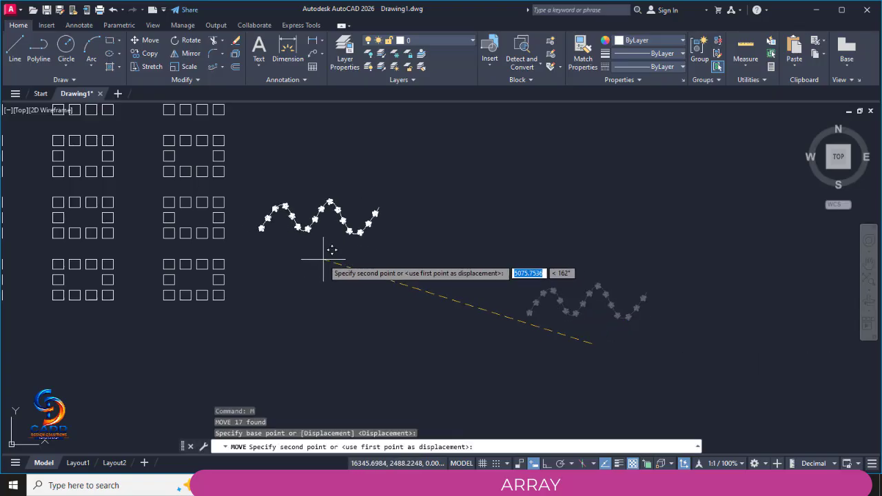
pyautogui.press('Escape')
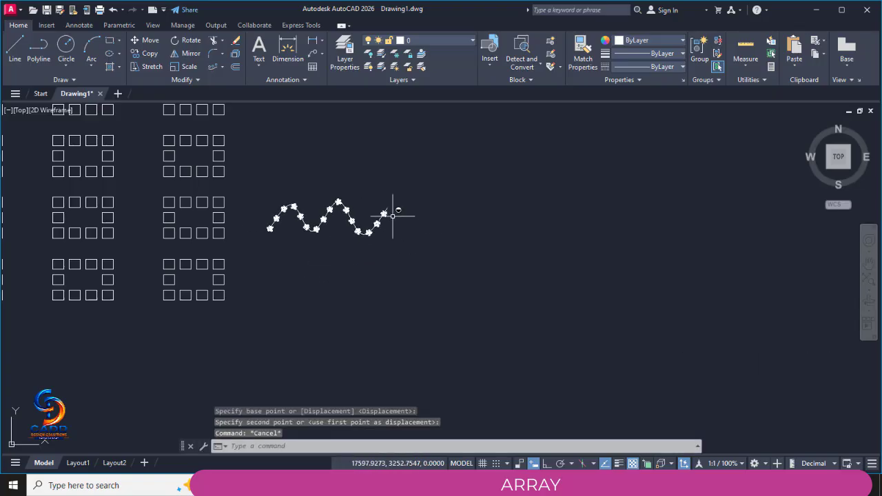
pyautogui.scroll(2, 345, 234)
pyautogui.moveTo(490, 235); pyautogui.dragTo(411, 281, button='middle')
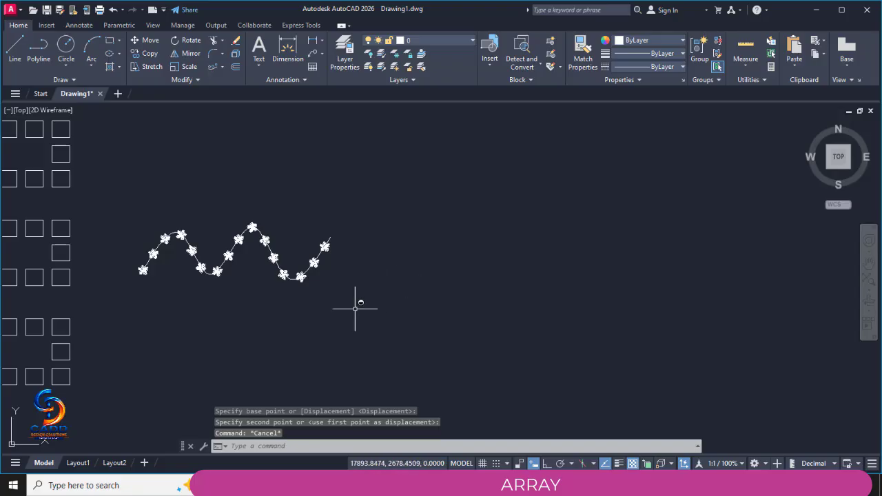
pyautogui.write('x')
pyautogui.press('Return')
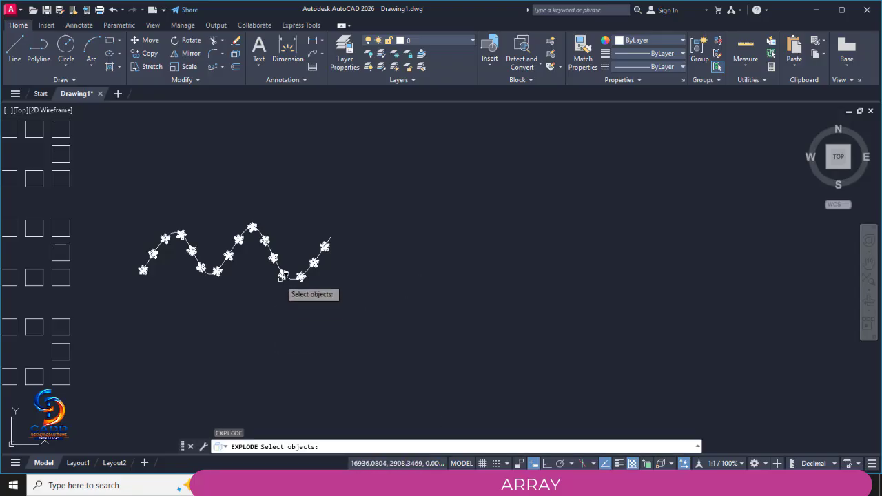
pyautogui.click(282, 275)
pyautogui.press('Escape')
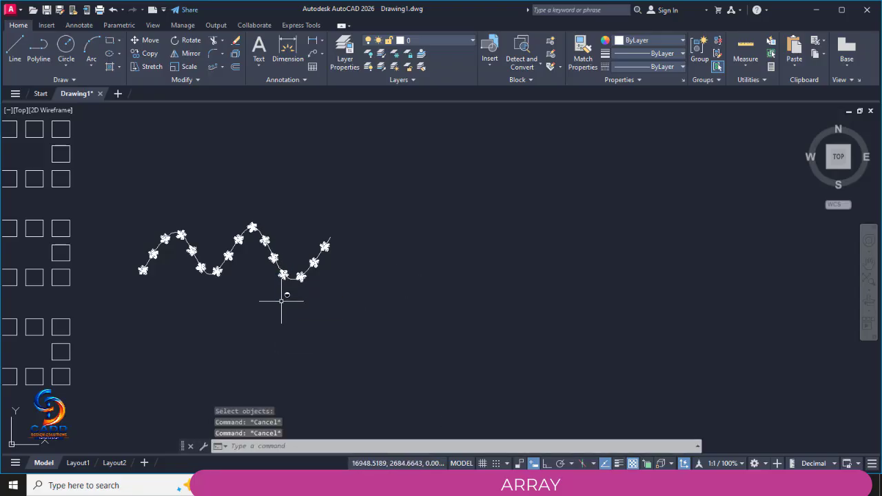
pyautogui.press('Return')
pyautogui.click(283, 275)
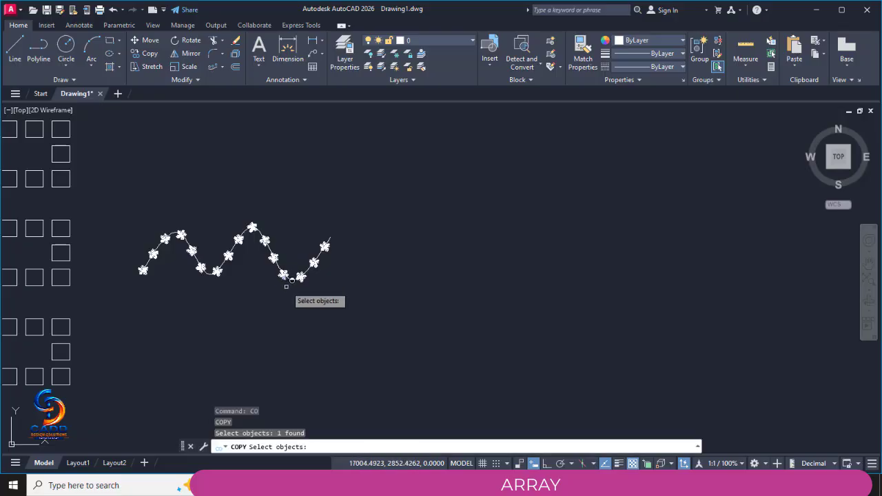
pyautogui.press('Return')
pyautogui.click(284, 291)
pyautogui.press('Escape')
pyautogui.press('Escape')
# Step: Look over the arrays made so far, from the palm trees on the wavy spline to the rectangular arrays near the origin
pyautogui.scroll(5, 285, 278)
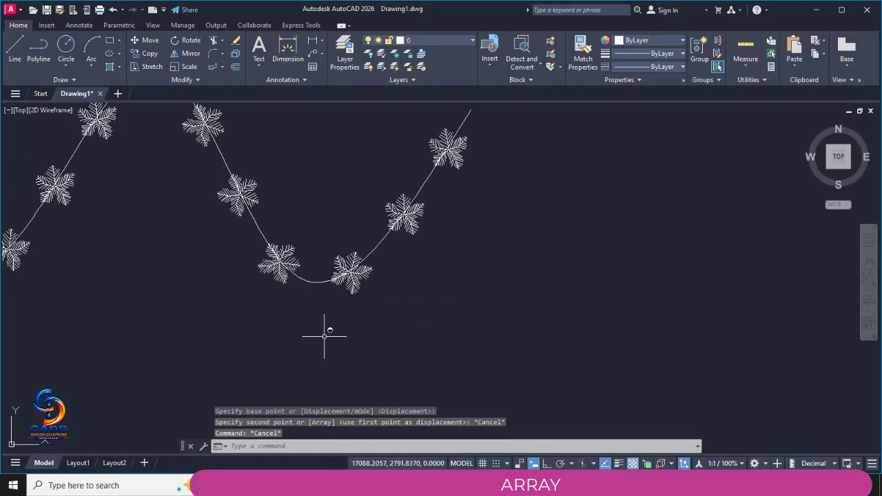
pyautogui.scroll(-10, 345, 319)
pyautogui.moveTo(288, 330)
pyautogui.mouseDown(button='middle')
pyautogui.moveTo(520, 277)
pyautogui.moveTo(89, 337)
pyautogui.moveTo(114, 343)
pyautogui.mouseUp(button='middle')
pyautogui.scroll(3, 255, 306)
pyautogui.scroll(-1, 449, 302)
pyautogui.scroll(-1, 114, 343)
pyautogui.moveTo(595, 296)
pyautogui.mouseDown(button='middle')
pyautogui.moveTo(534, 287)
pyautogui.moveTo(558, 276)
pyautogui.mouseUp(button='middle')
pyautogui.moveTo(22, 303); pyautogui.dragTo(417, 260, button='middle')
pyautogui.scroll(3, 428, 260)
pyautogui.scroll(-5, 258, 285)
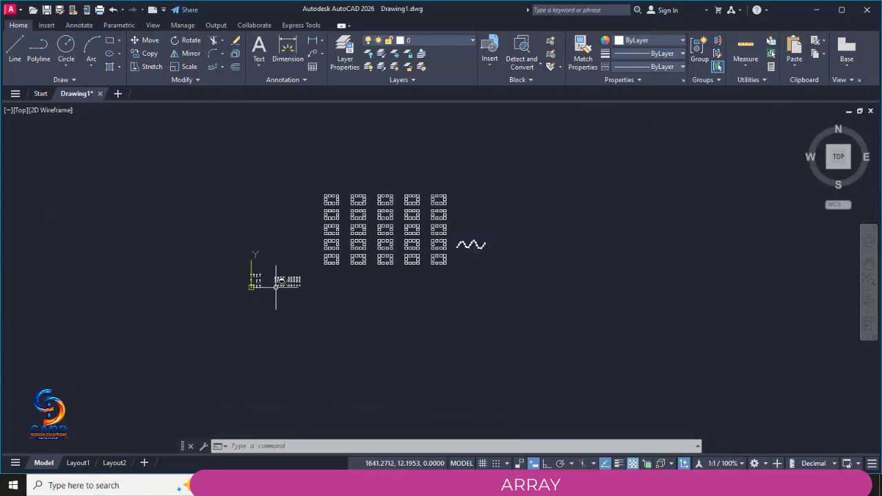
pyautogui.moveTo(611, 261); pyautogui.dragTo(299, 299, button='middle')
pyautogui.scroll(2, 187, 282)
pyautogui.moveTo(186, 282); pyautogui.dragTo(255, 286, button='middle')
pyautogui.scroll(3, 262, 284)
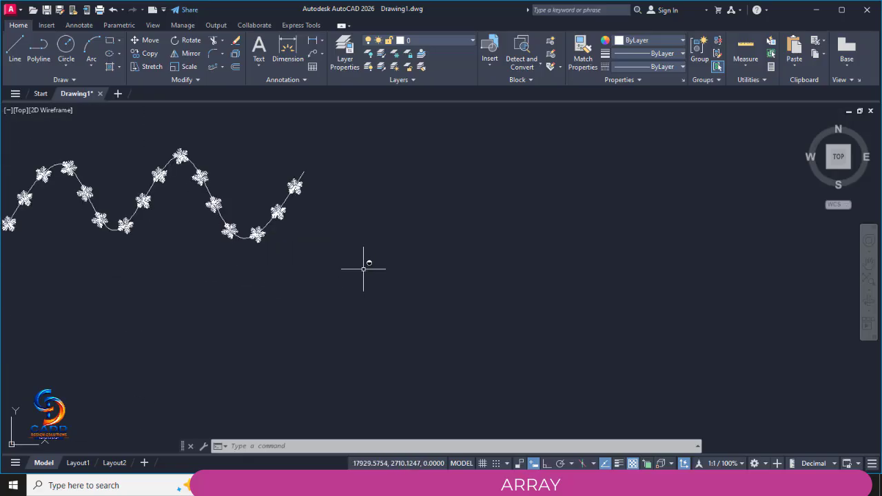
# Step: Insert a Trees - Imperial block in the empty area beside the end of the wavy path array and close the tool palettes
pyautogui.moveTo(365, 260)
pyautogui.mouseDown(button='middle')
pyautogui.moveTo(369, 333)
pyautogui.moveTo(376, 318)
pyautogui.mouseUp(button='middle')
pyautogui.hotkey('ctrl', '3')
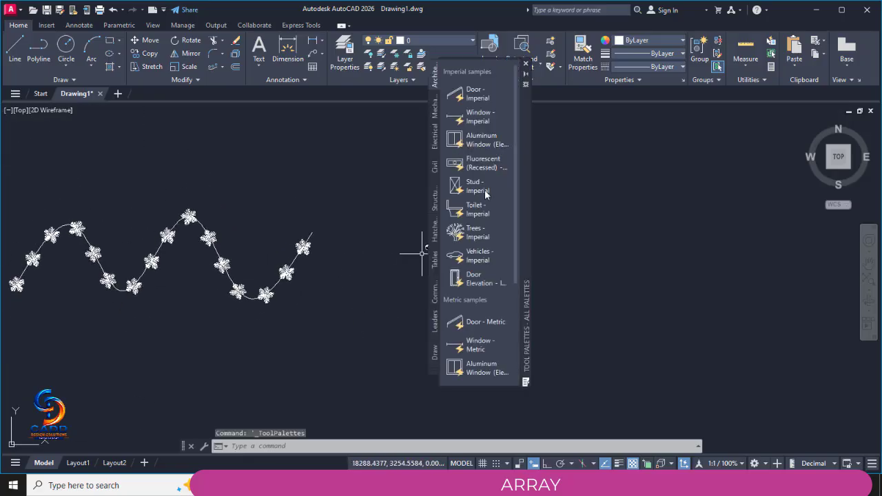
pyautogui.moveTo(480, 234); pyautogui.dragTo(352, 188)
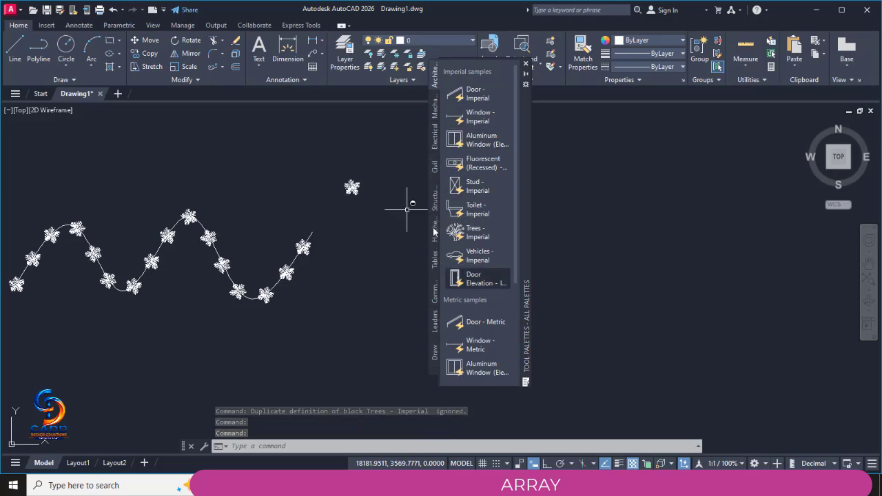
pyautogui.click(526, 65)
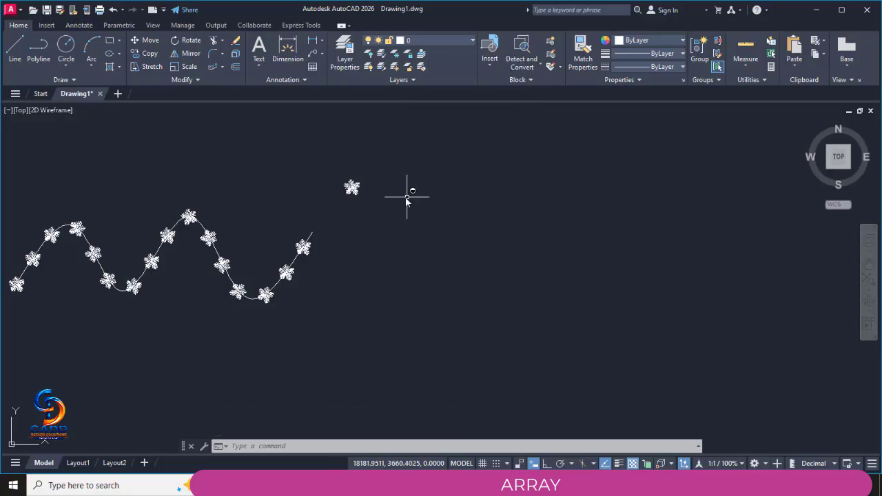
# Step: Move the new single palm tree by its centre farther from the wavy path array, into the open space to its lower right
pyautogui.write('m')
pyautogui.press('Return')
pyautogui.click(352, 187)
pyautogui.press('Return')
pyautogui.click(351, 187)
pyautogui.click(419, 273)
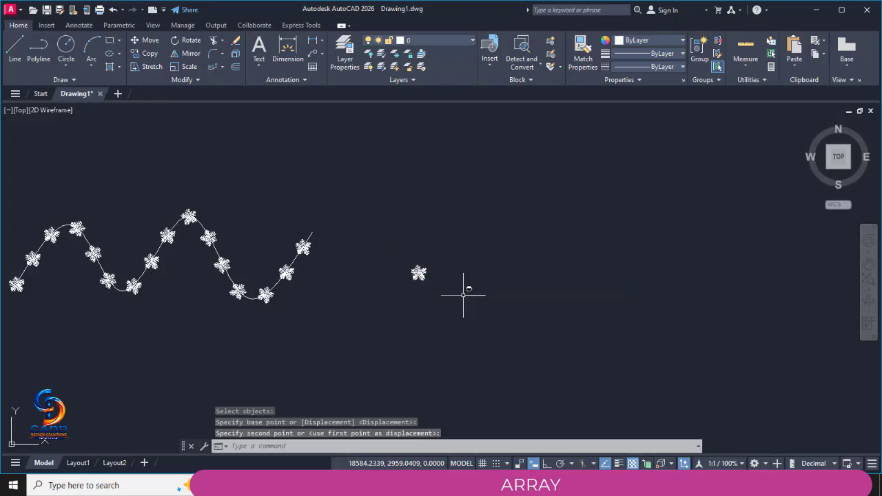
# Step: Draw a circle with a radius of about 239 just to the right of the single palm tree
pyautogui.moveTo(463, 295); pyautogui.dragTo(391, 274, button='middle')
pyautogui.scroll(2, 382, 261)
pyautogui.moveTo(351, 228); pyautogui.dragTo(359, 241, button='middle')
pyautogui.scroll(2, 358, 248)
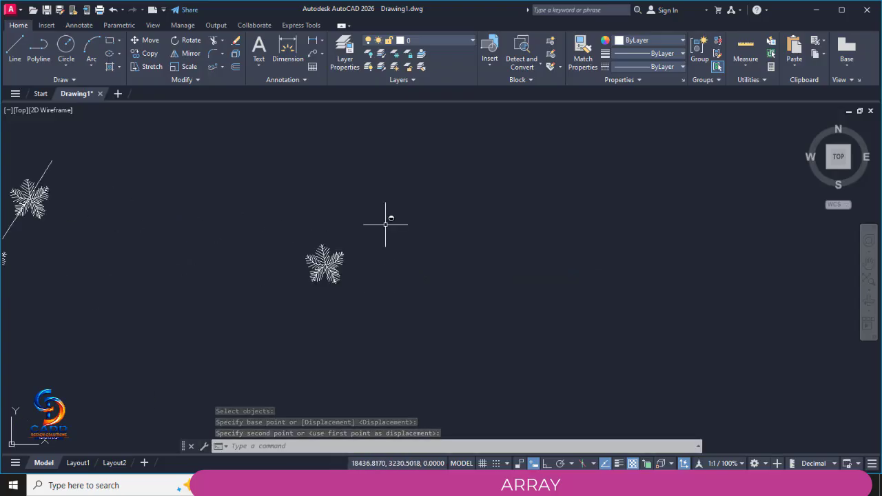
pyautogui.write('c')
pyautogui.press('Return')
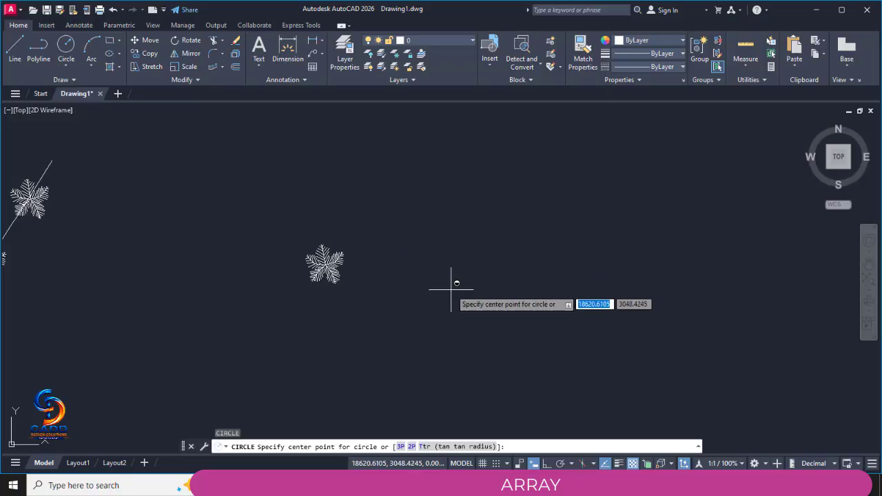
pyautogui.click(436, 275)
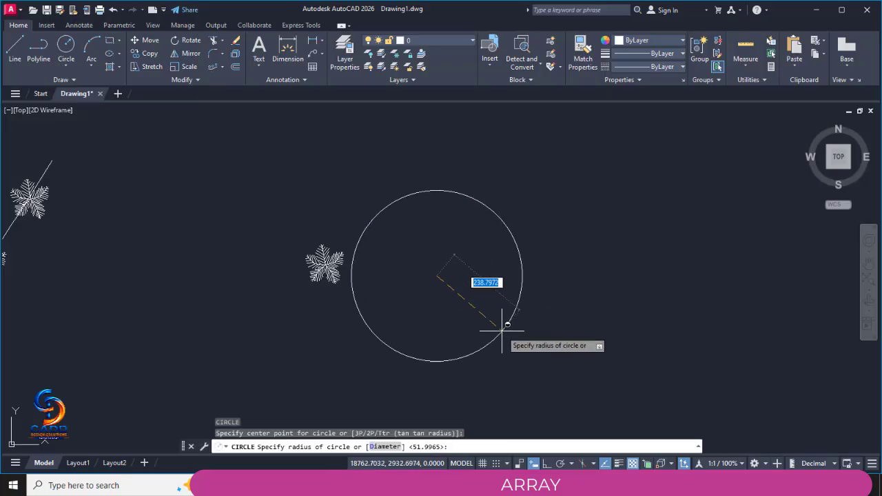
pyautogui.click(502, 331)
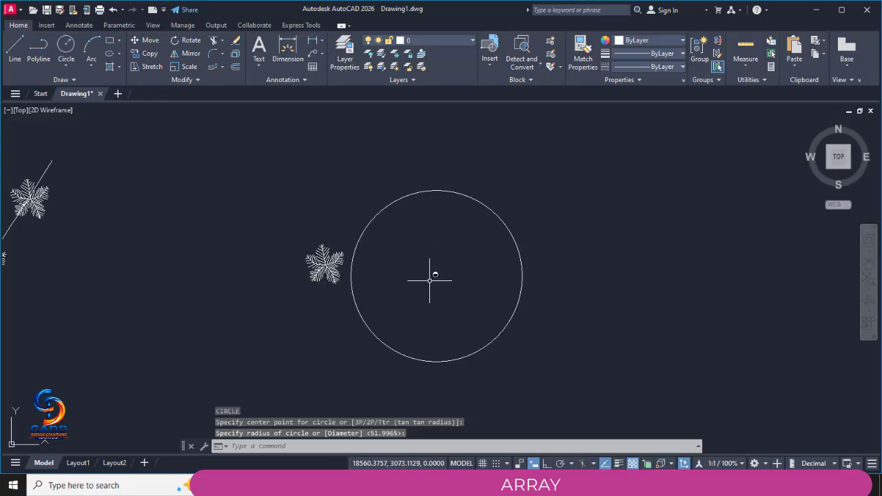
pyautogui.write('co')
pyautogui.press('Return')
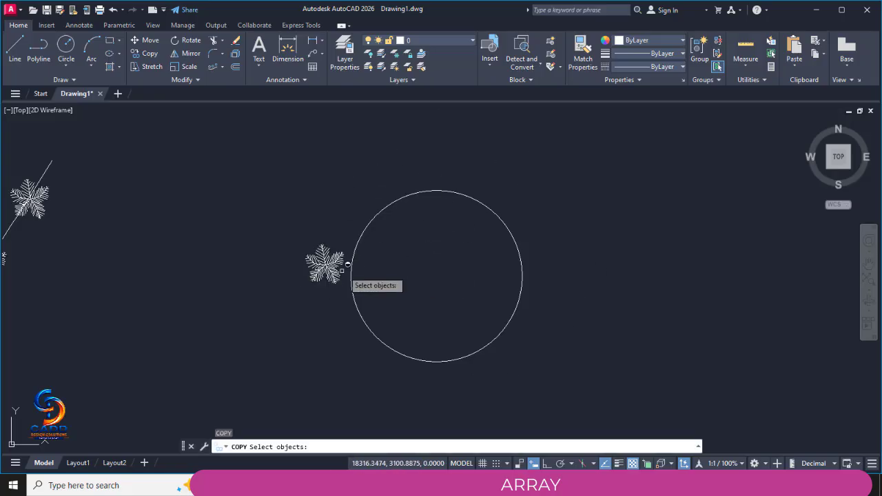
pyautogui.click(324, 264)
pyautogui.press('Return')
pyautogui.click(325, 263)
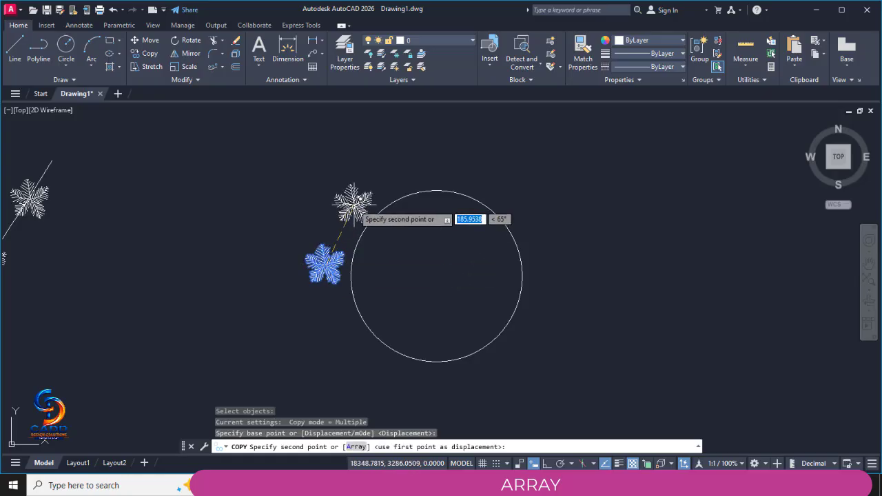
pyautogui.click(356, 447)
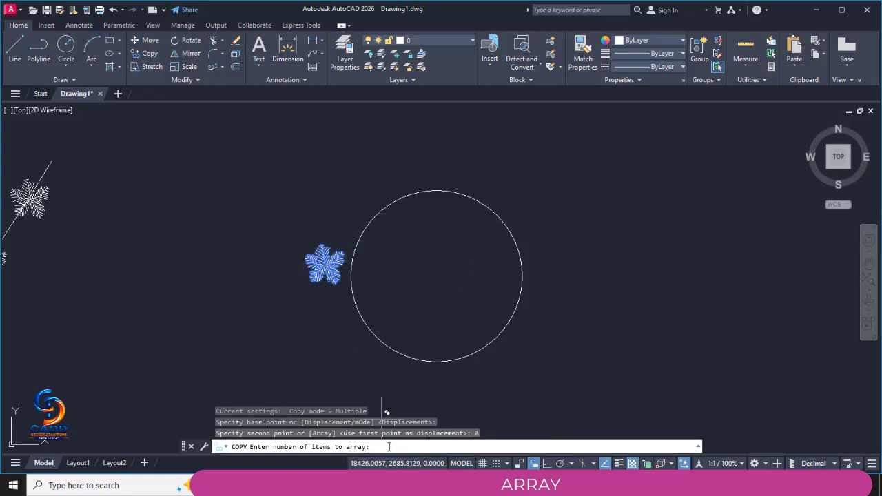
pyautogui.write('10')
pyautogui.press('Return')
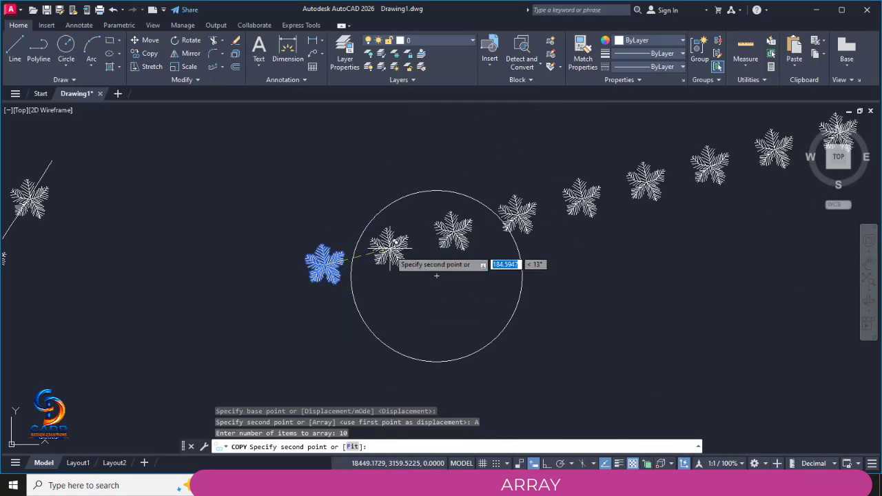
pyautogui.press('Escape')
pyautogui.press('Escape')
pyautogui.press('Escape')
pyautogui.press('Escape')
pyautogui.press('Escape')
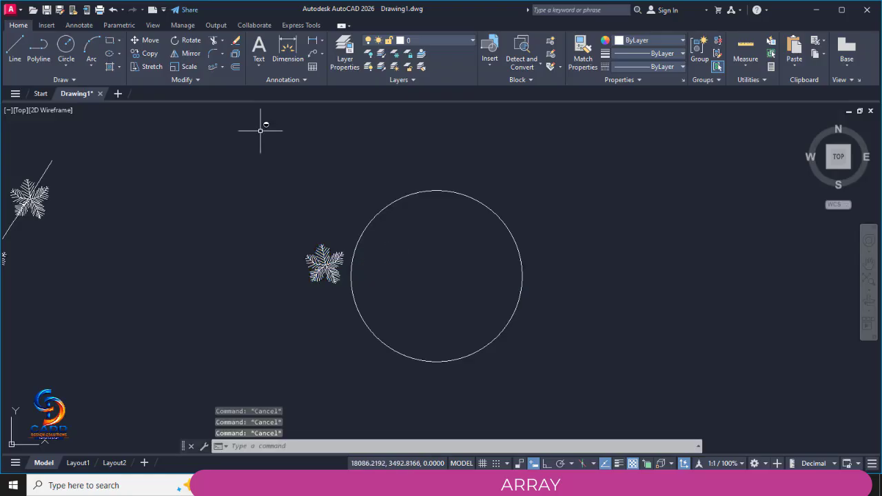
# Step: Set up a polar array of the single palm tree around the circle's centre with 10 items
pyautogui.click(222, 66)
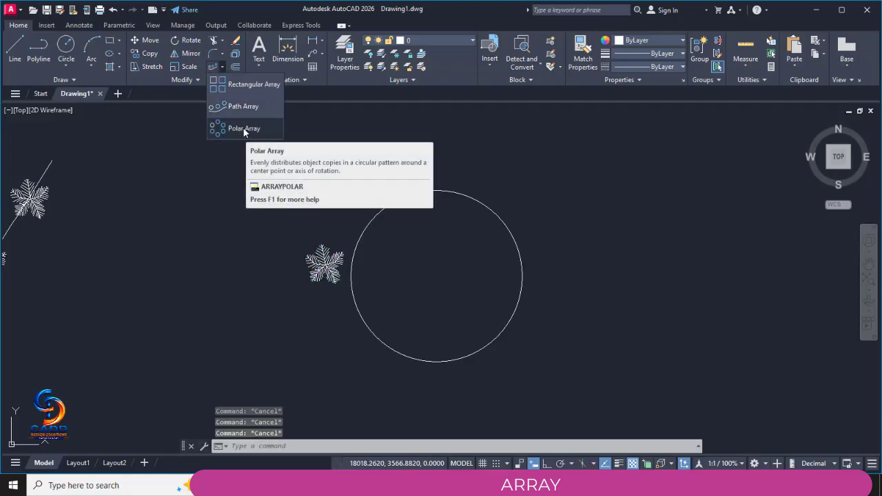
pyautogui.click(243, 129)
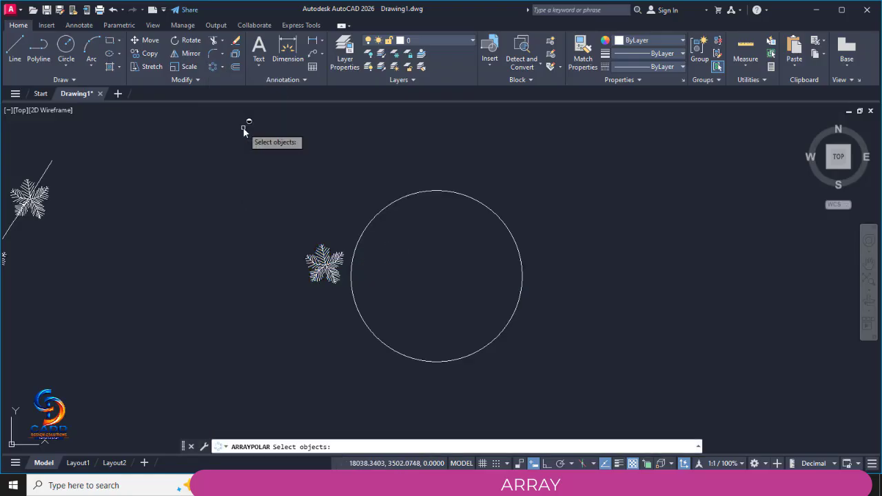
pyautogui.click(326, 255)
pyautogui.press('Return')
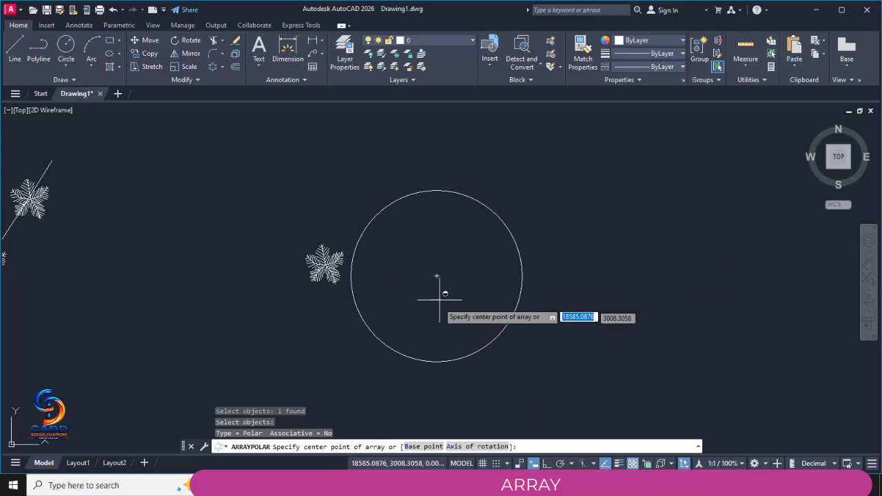
pyautogui.click(437, 276)
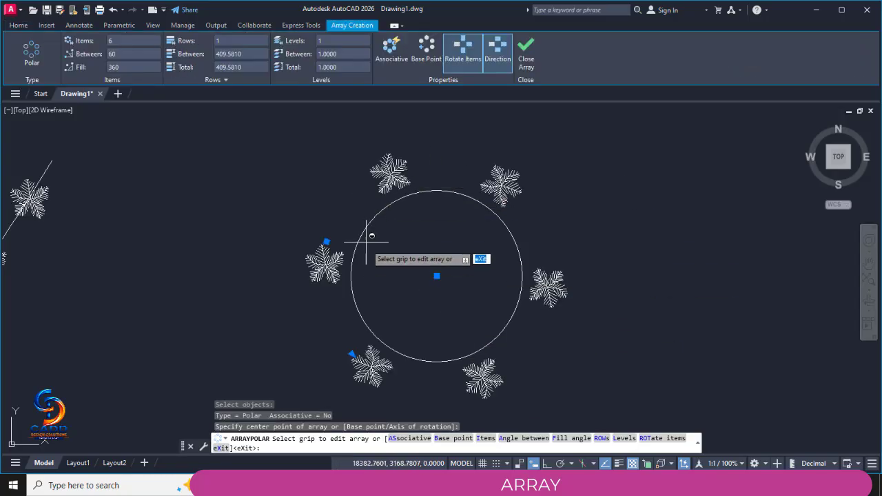
pyautogui.doubleClick(117, 40)
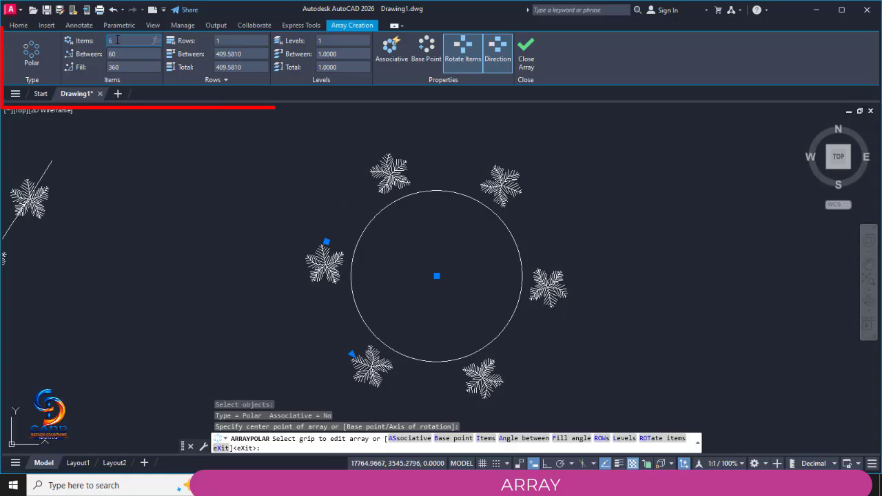
pyautogui.write('10')
pyautogui.press('Return')
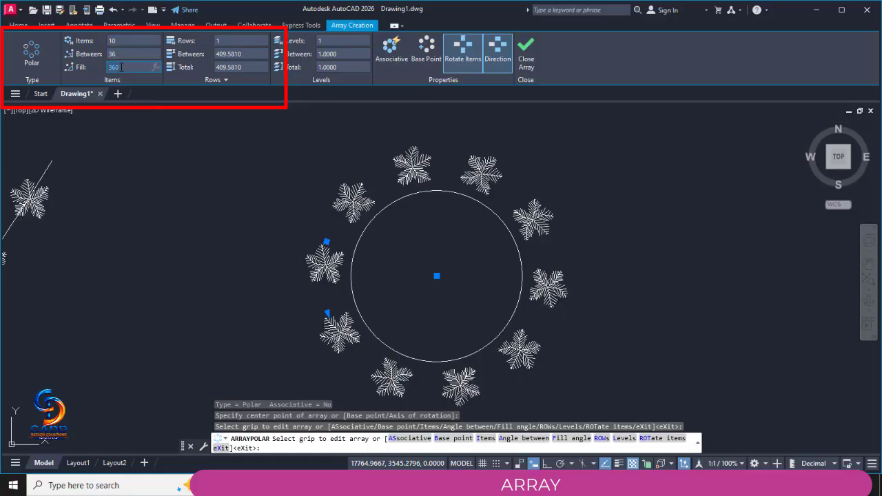
# Step: Try a fill angle of 180 degrees for the polar array and set it back to 360 degrees
pyautogui.click(120, 67)
pyautogui.write('180')
pyautogui.press('Return')
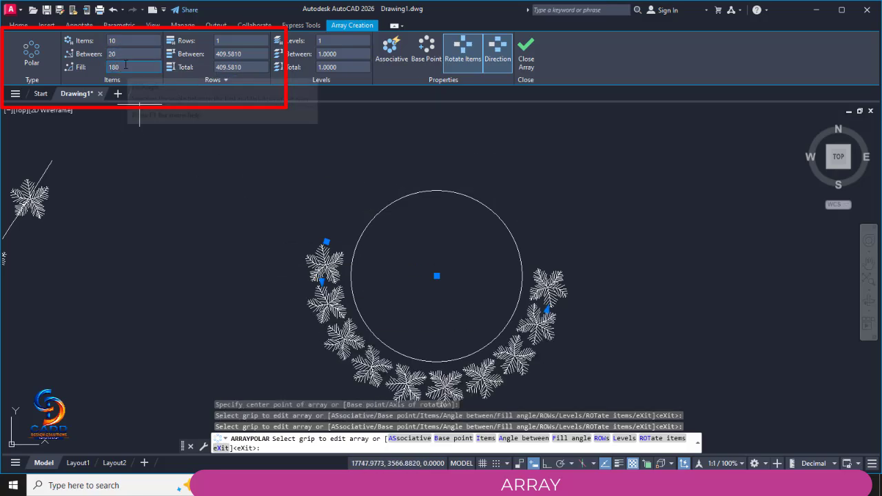
pyautogui.click(126, 66)
pyautogui.write('360')
pyautogui.press('Return')
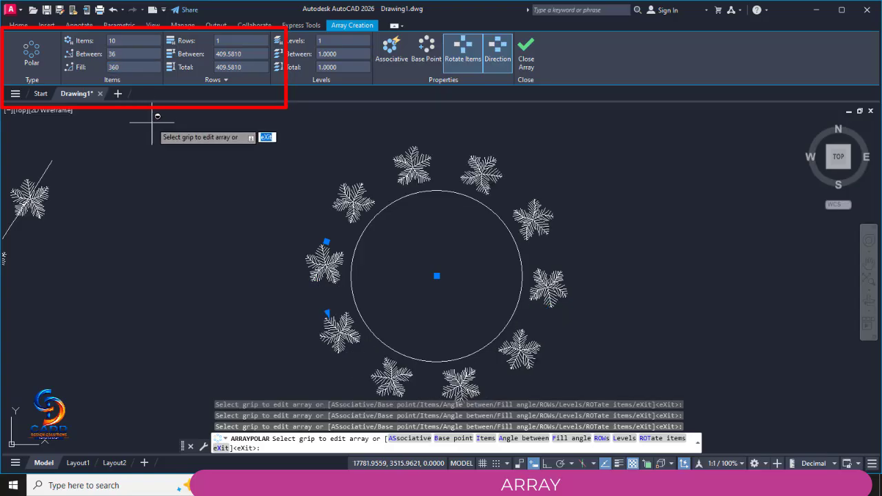
# Step: Set the angle between the polar array's items to 30 degrees
pyautogui.moveTo(191, 142)
pyautogui.mouseDown(button='middle')
pyautogui.moveTo(199, 149)
pyautogui.moveTo(174, 154)
pyautogui.mouseUp(button='middle')
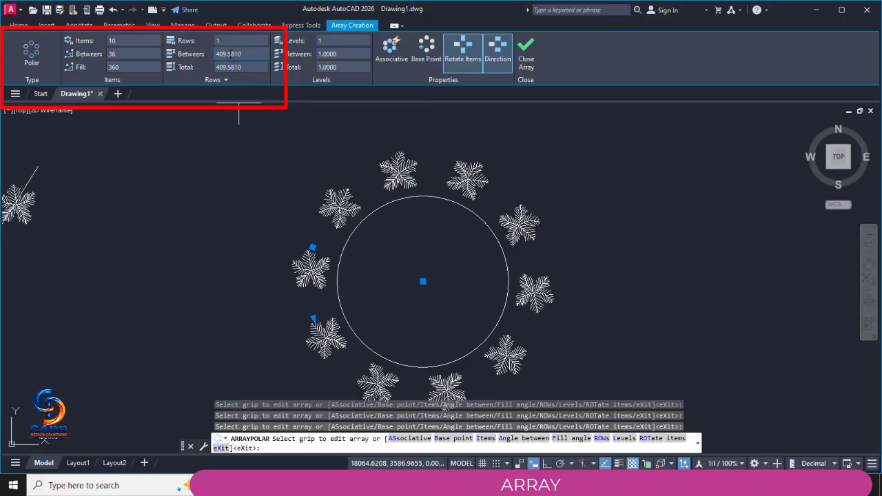
pyautogui.click(124, 53)
pyautogui.press('Return')
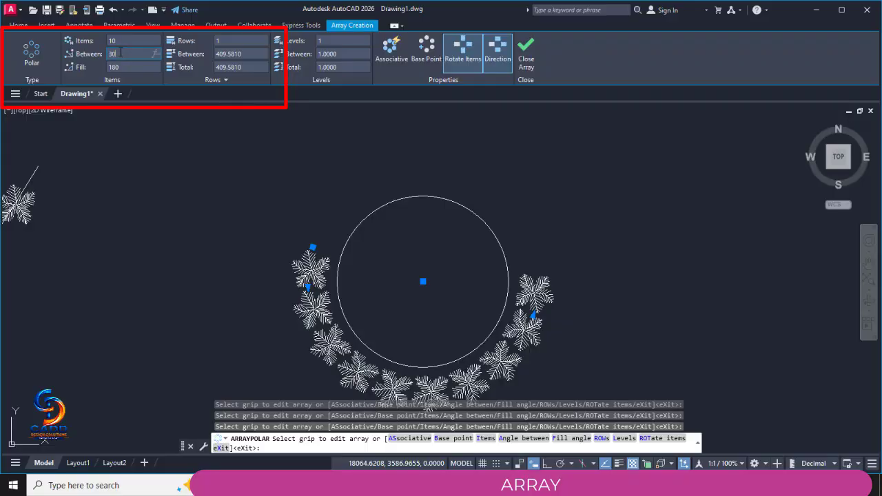
pyautogui.press('Return')
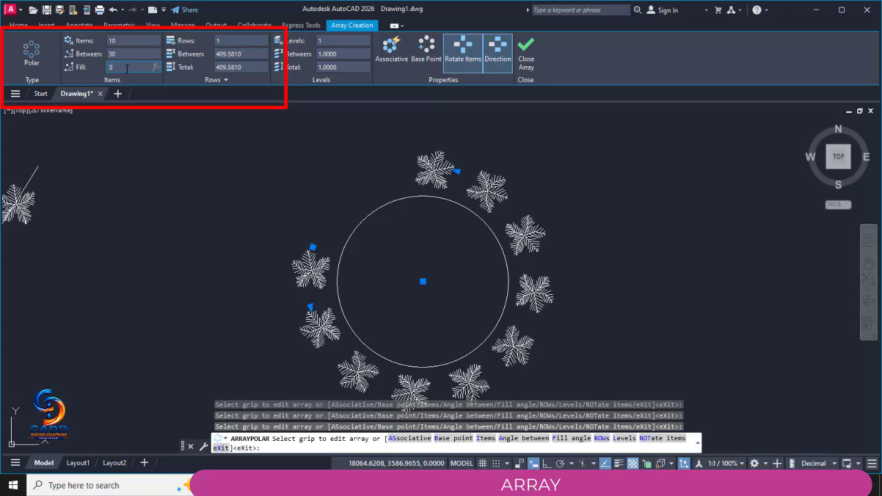
# Step: Set the polar array's fill angle to 360 degrees
pyautogui.click(127, 69)
pyautogui.write('360')
pyautogui.press('Return')
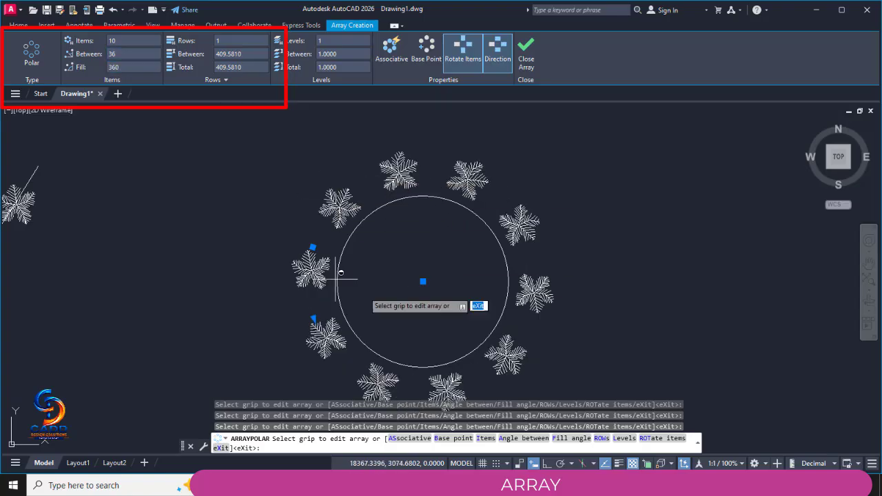
# Step: Give the polar array 5 rows and set the spacing between rows to 200
pyautogui.moveTo(423, 282); pyautogui.dragTo(389, 270, button='middle')
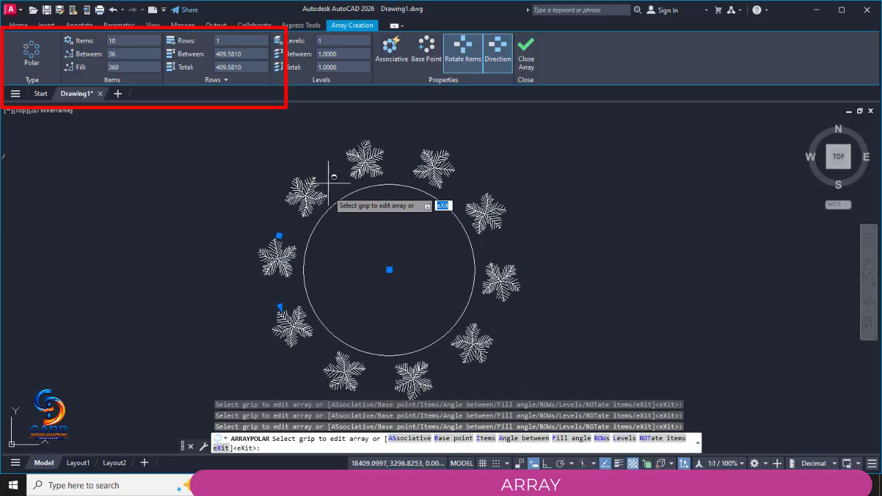
pyautogui.click(229, 41)
pyautogui.write('5')
pyautogui.press('Return')
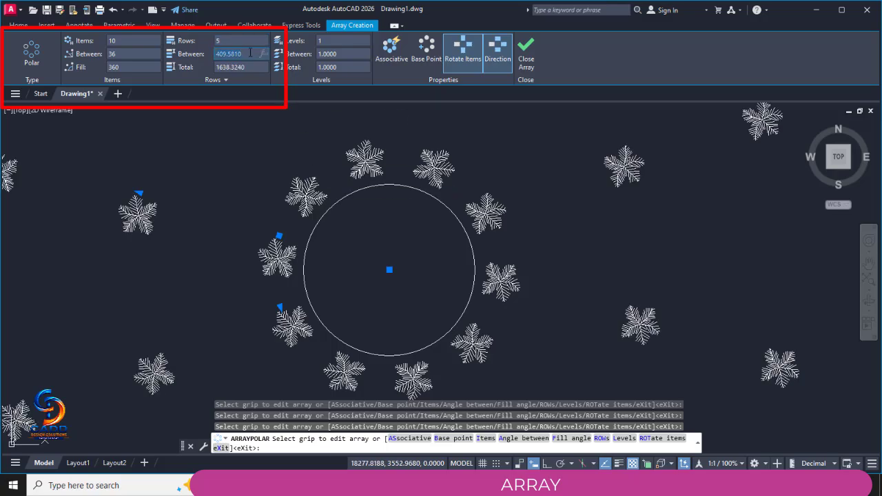
pyautogui.press('Return')
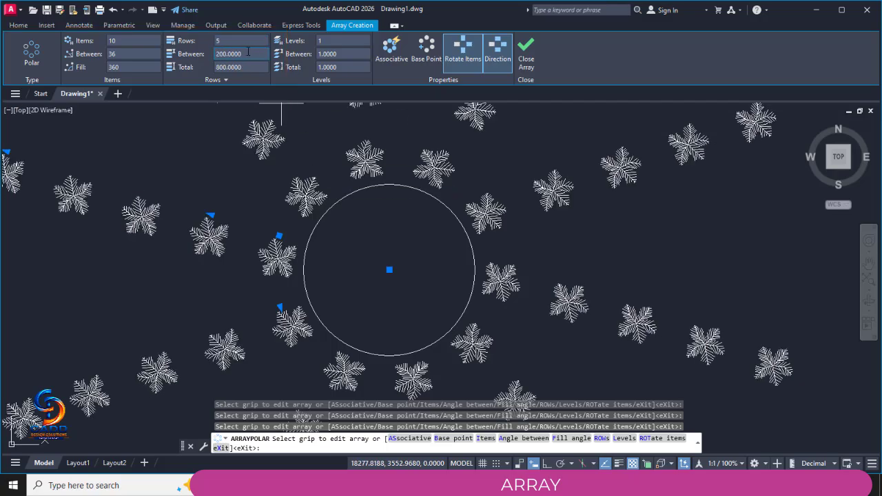
# Step: Reduce the polar array to 3 rows and finish the array
pyautogui.click(232, 38)
pyautogui.write('3')
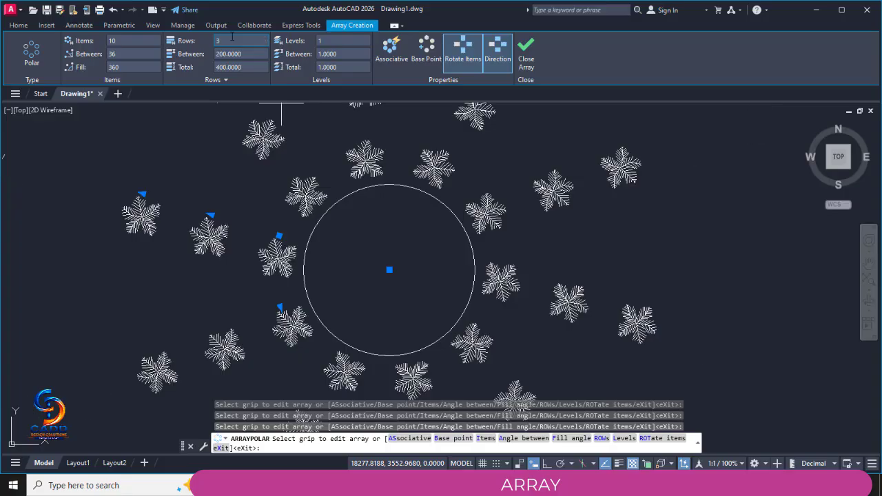
pyautogui.press('Return')
pyautogui.scroll(-2, 502, 245)
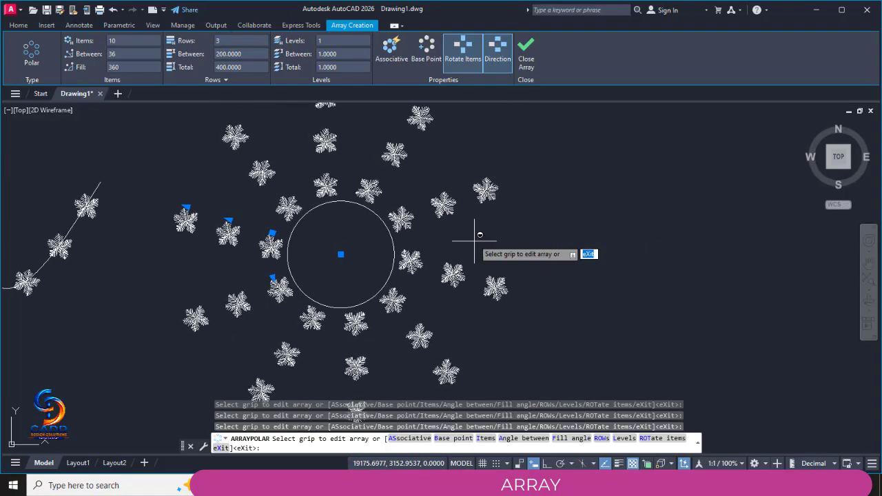
pyautogui.scroll(2, 454, 265)
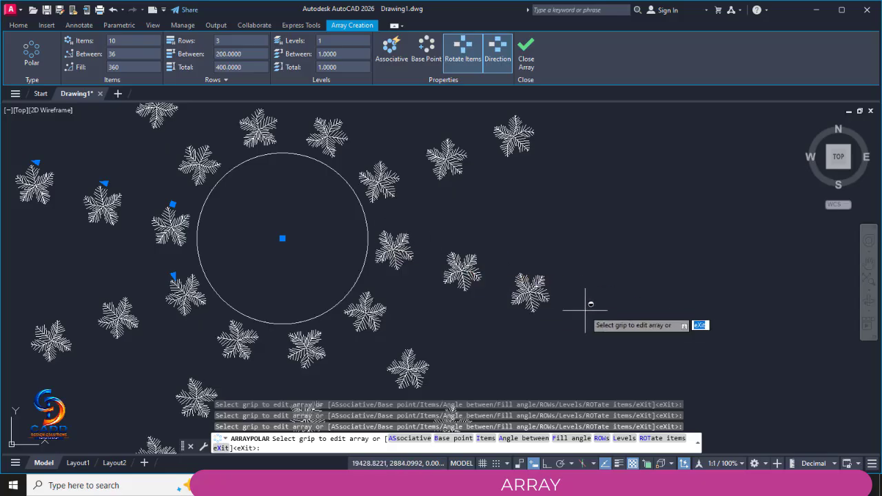
pyautogui.scroll(-3, 551, 296)
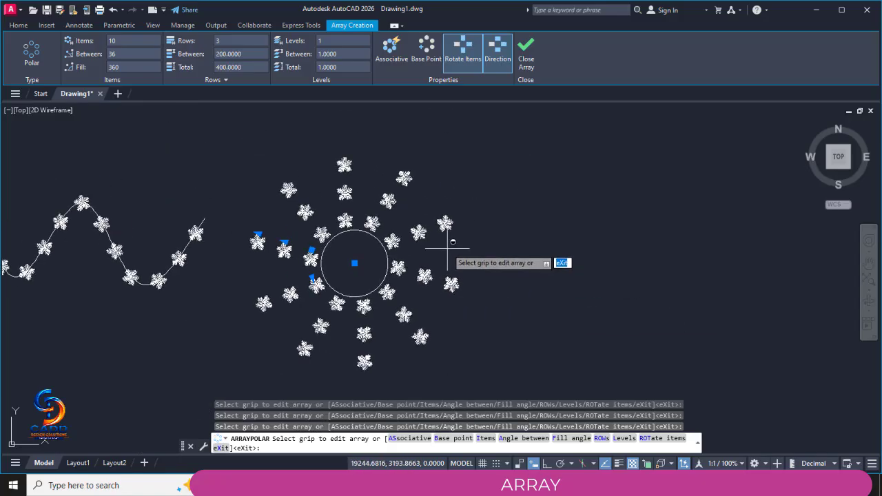
pyautogui.press('Return')
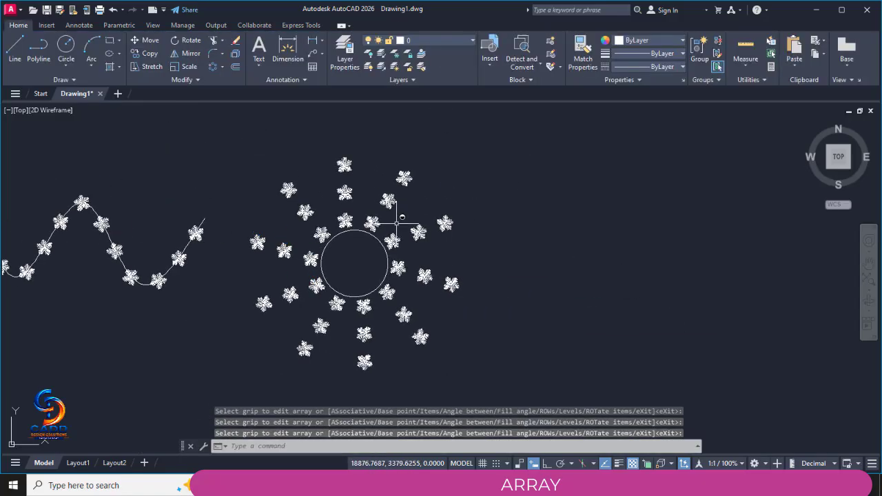
# Step: Delete four individual palm trees from the polar array, two in the inner ring and two in the middle ring
pyautogui.scroll(4, 396, 223)
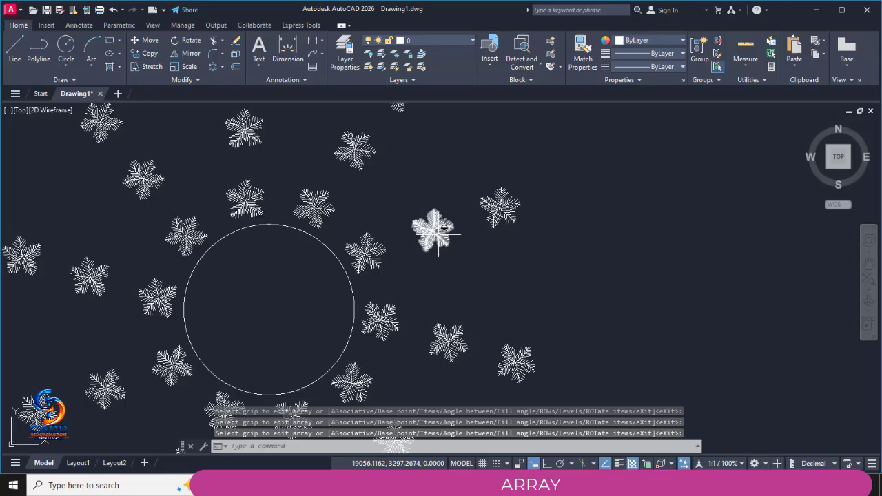
pyautogui.keyDown('ctrl'); pyautogui.click(314, 204); pyautogui.keyUp('ctrl')
pyautogui.keyDown('ctrl'); pyautogui.click(188, 236); pyautogui.keyUp('ctrl')
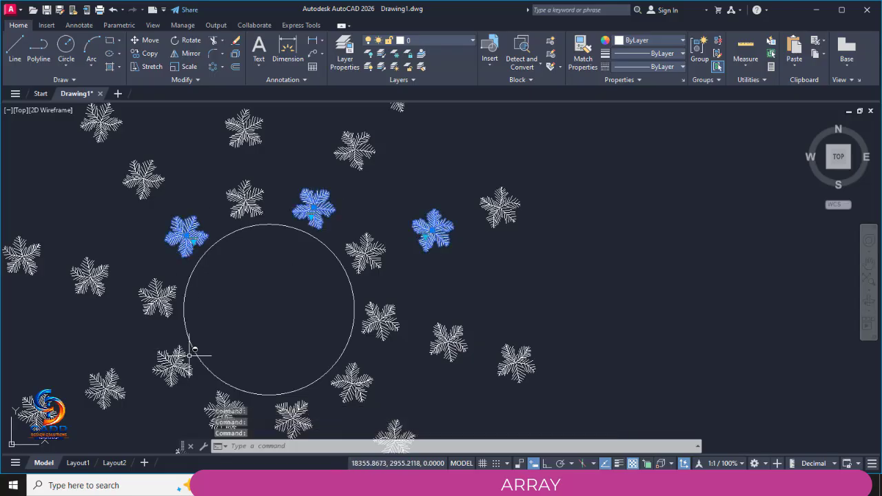
pyautogui.press('Delete')
pyautogui.scroll(-5, 198, 322)
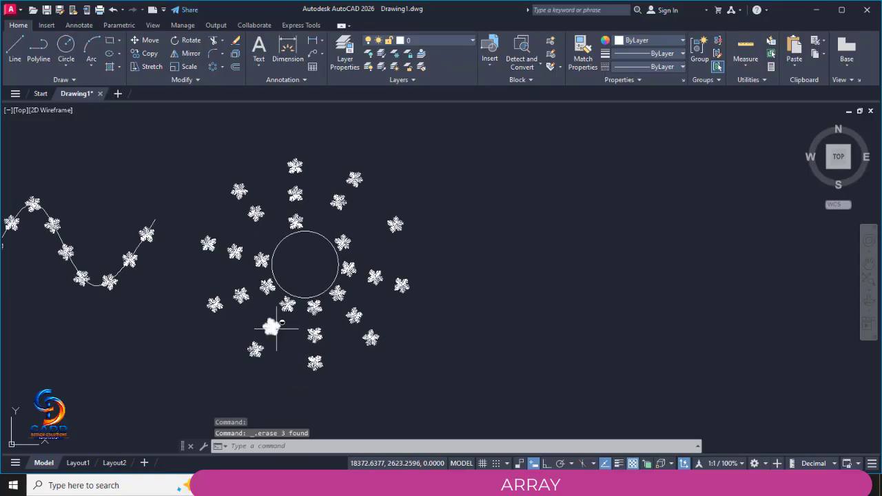
pyautogui.scroll(3, 365, 280)
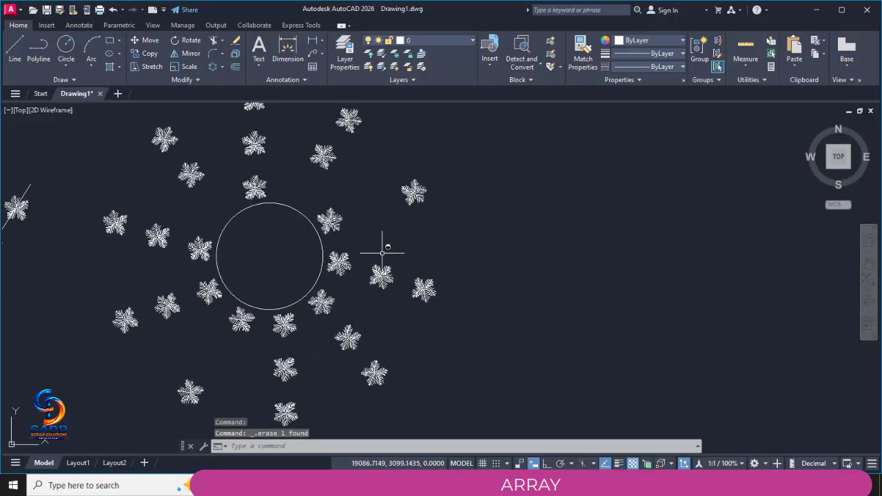
# Step: Review the rectangular, path and polar arrays together in the drawing
pyautogui.moveTo(386, 246); pyautogui.dragTo(414, 277, button='middle')
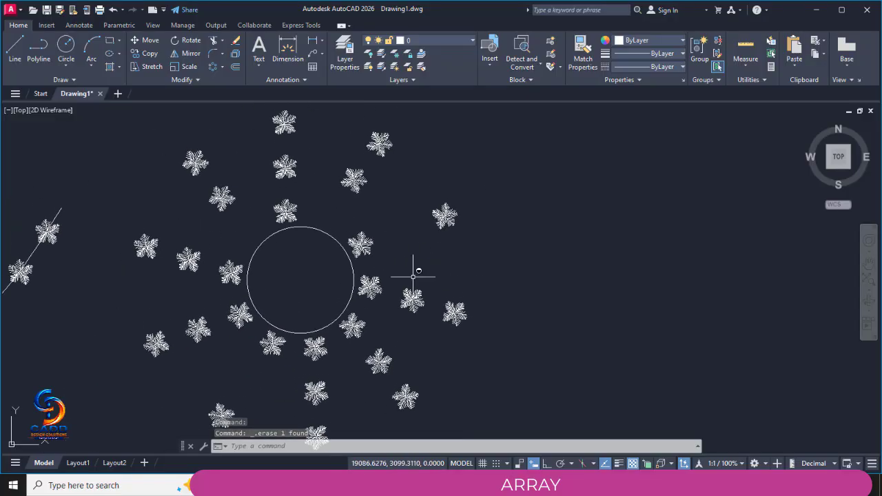
pyautogui.scroll(-2, 411, 247)
pyautogui.moveTo(466, 247); pyautogui.dragTo(646, 244, button='middle')
pyautogui.moveTo(376, 270)
pyautogui.mouseDown(button='middle')
pyautogui.moveTo(471, 258)
pyautogui.moveTo(620, 261)
pyautogui.mouseUp(button='middle')
pyautogui.scroll(-2, 229, 280)
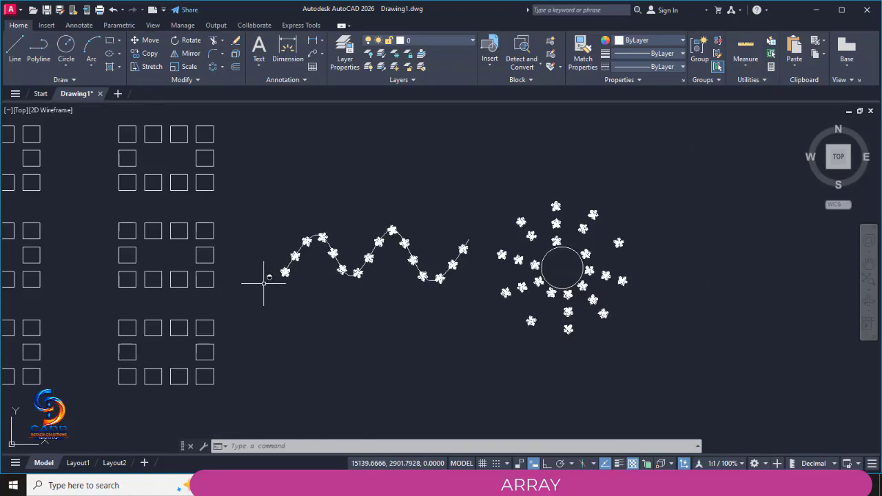
pyautogui.moveTo(263, 283); pyautogui.dragTo(402, 259, button='middle')
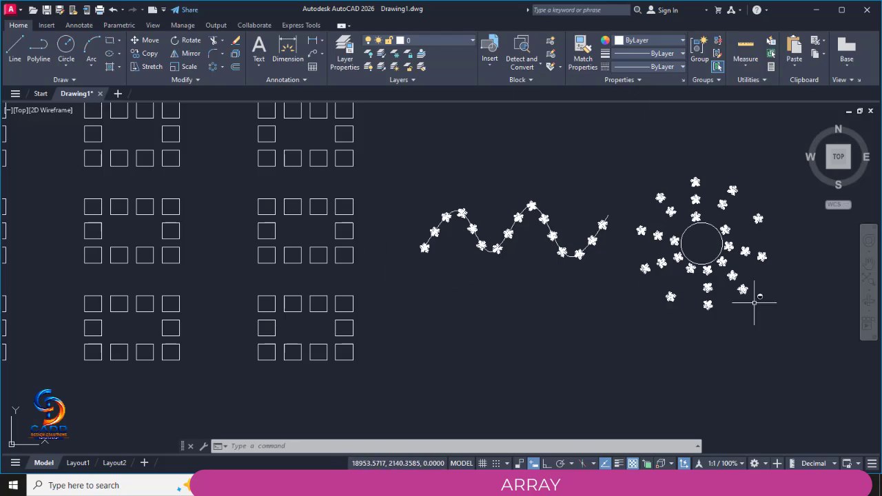
pyautogui.moveTo(744, 280); pyautogui.dragTo(663, 296, button='middle')
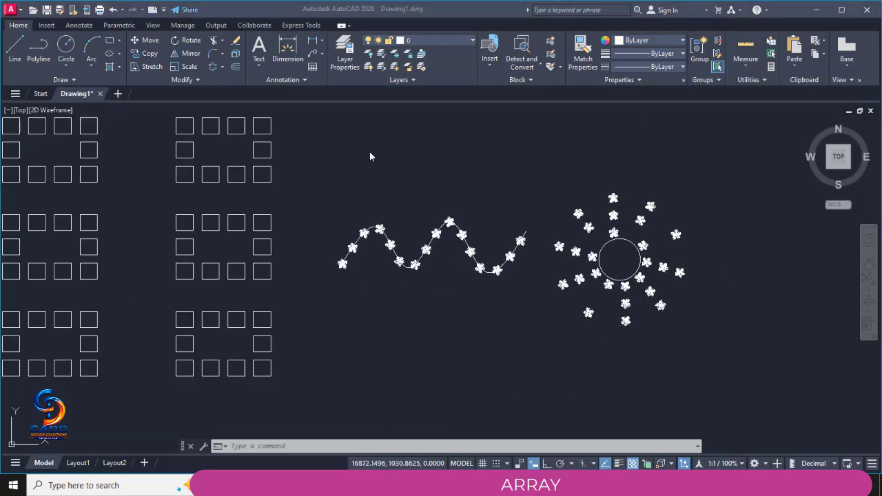